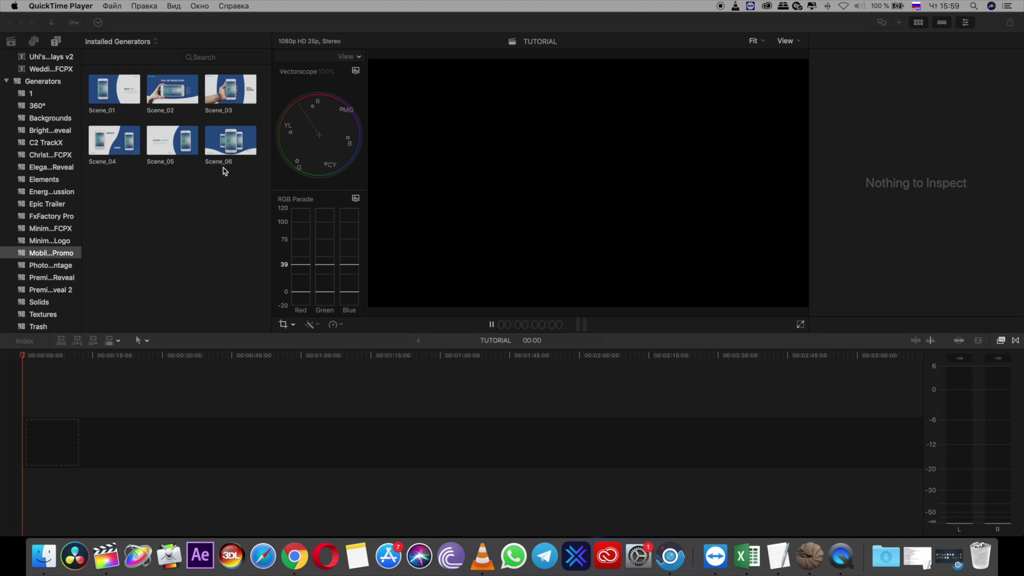
Place the Scene_03 generator at the start of the TUTORIAL timeline and zoom in
click(230, 92)
click(234, 96)
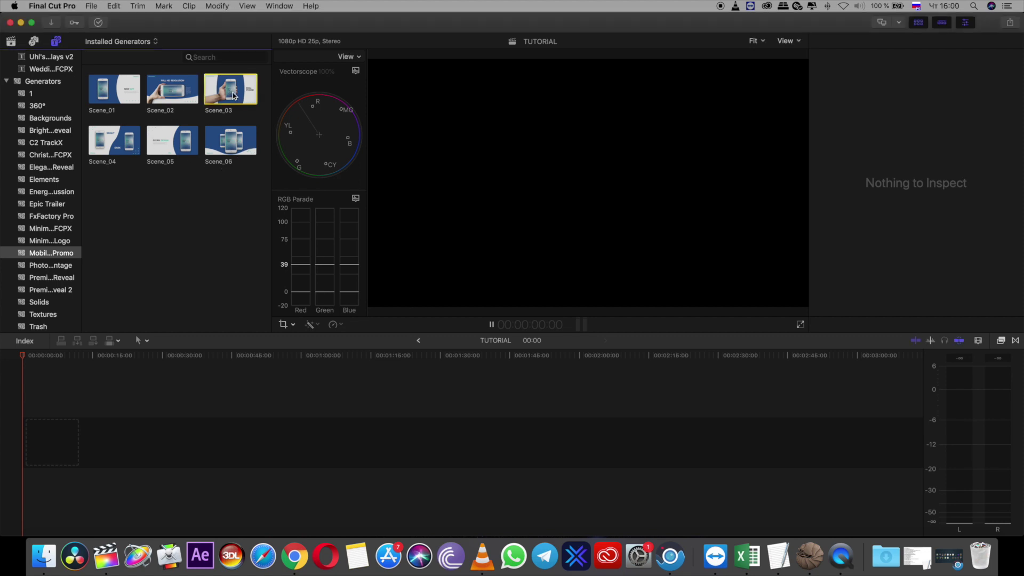
drag(219, 101, 95, 455)
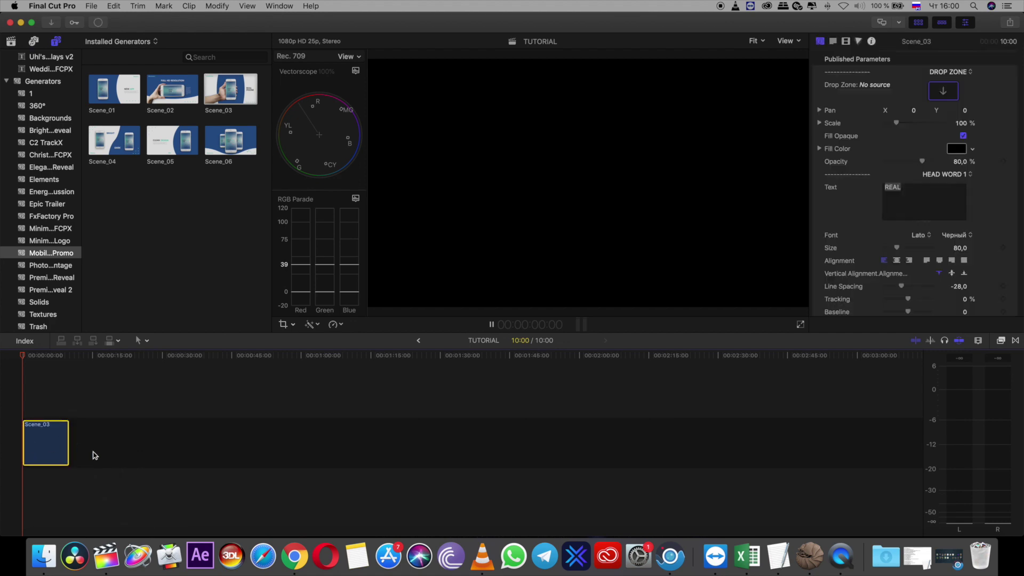
key(super+equal)
key(super+equal)
Play back the Scene_03 animation to preview it
click(125, 356)
key(space)
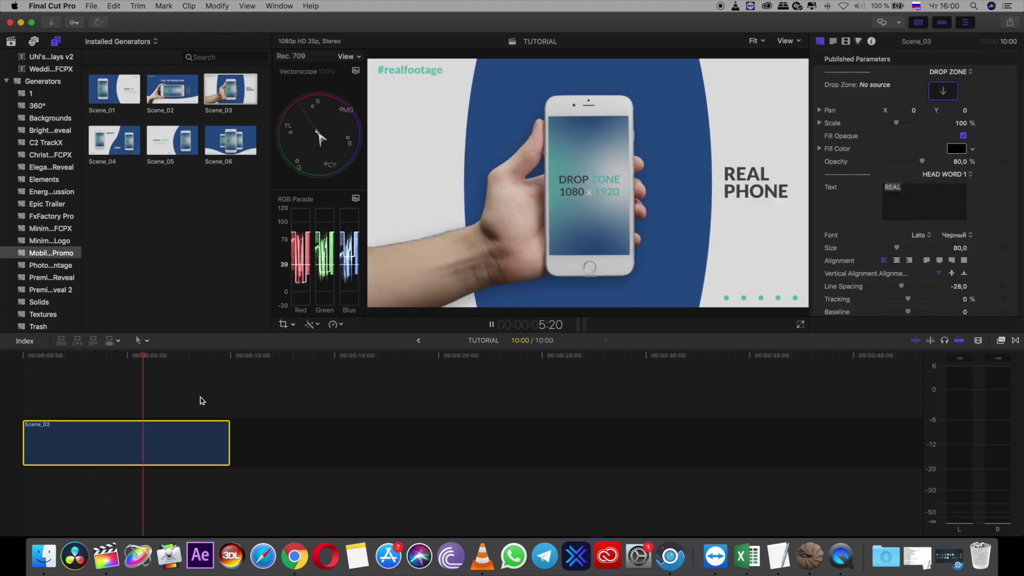
click(127, 367)
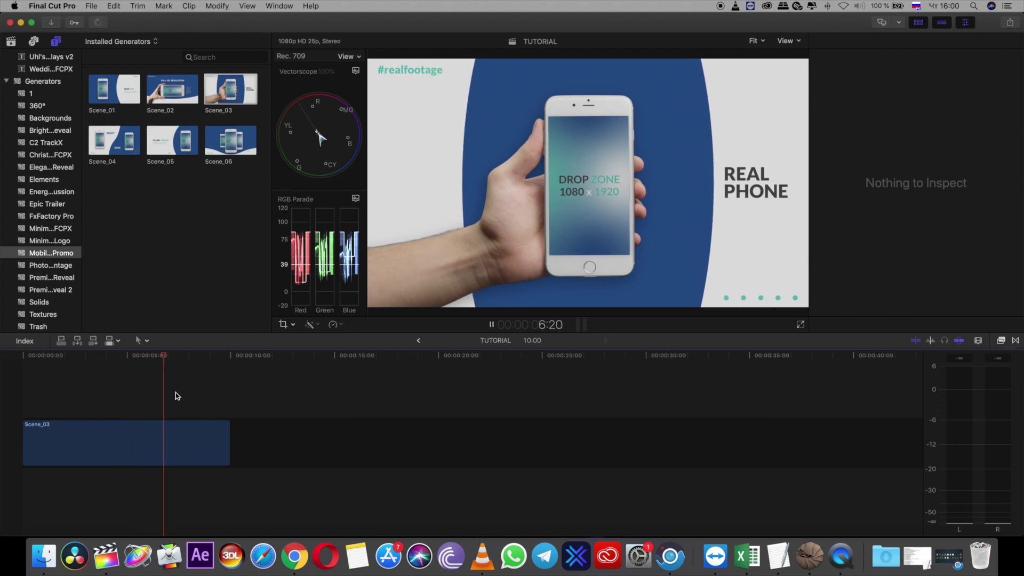
key(space)
Try trimming Scene_03's end edge and park the playhead at 5:00
click(214, 443)
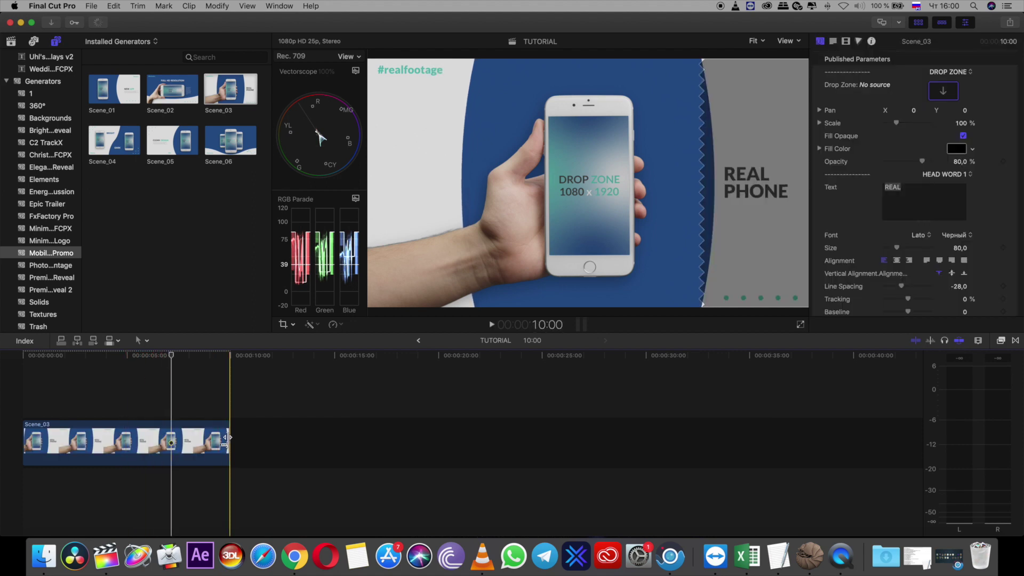
mouse_move(225, 437)
mouse_down()
mouse_move(206, 437)
mouse_move(245, 437)
mouse_move(228, 438)
mouse_up()
click(144, 356)
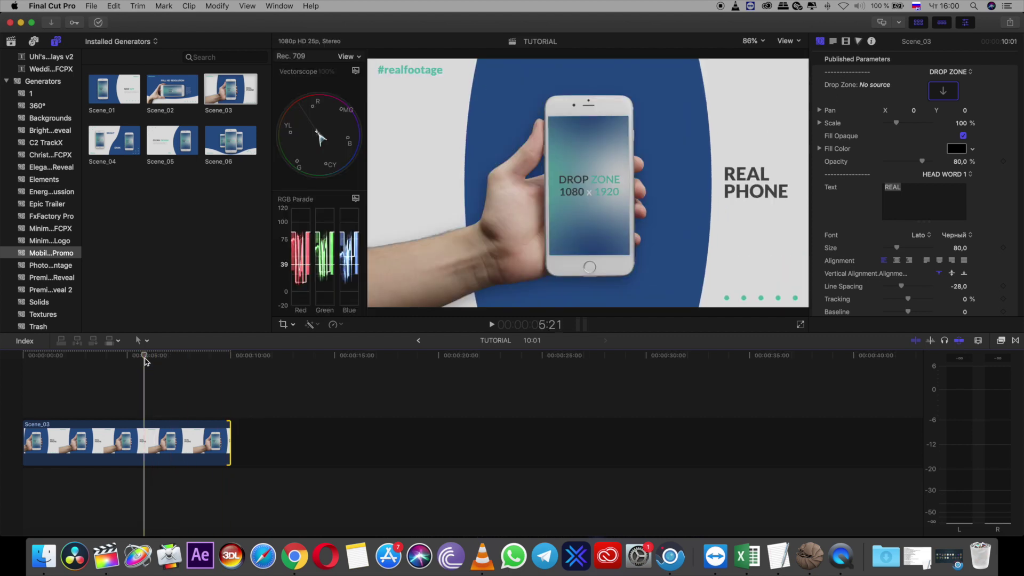
click(127, 356)
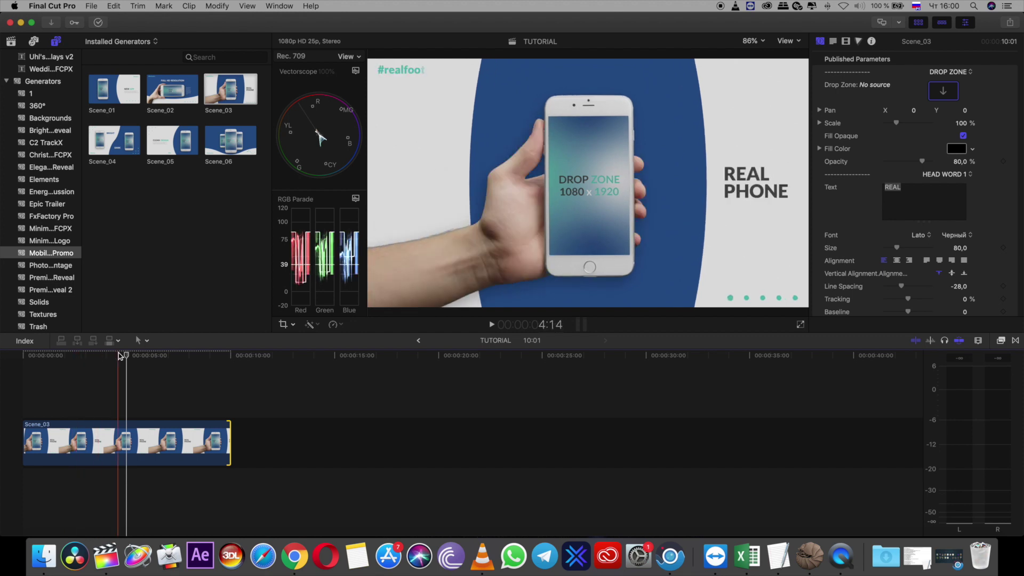
Nest Scene_03 into a new compound clip and trim its end
click(140, 437)
right_click(140, 435)
click(142, 433)
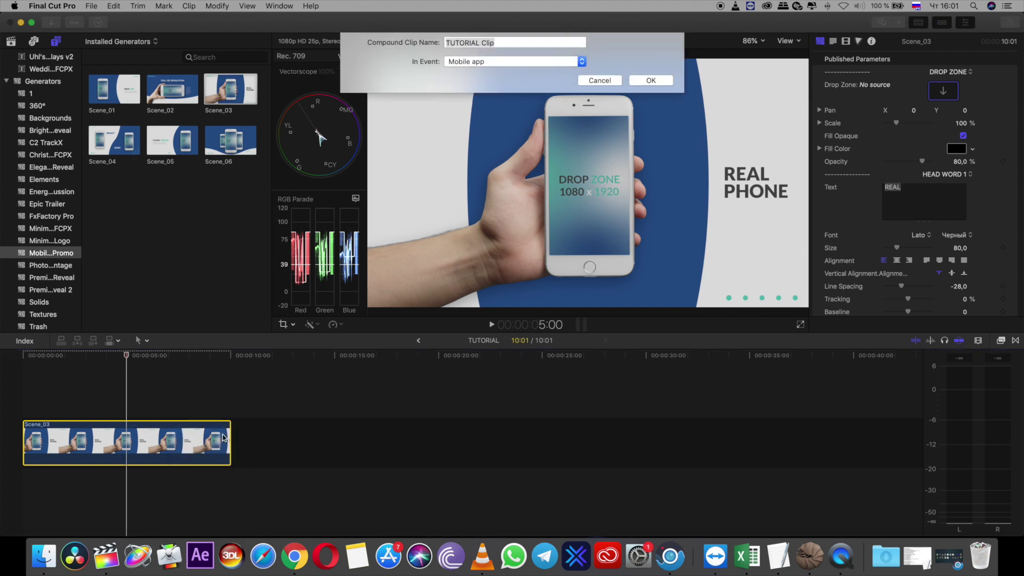
click(655, 80)
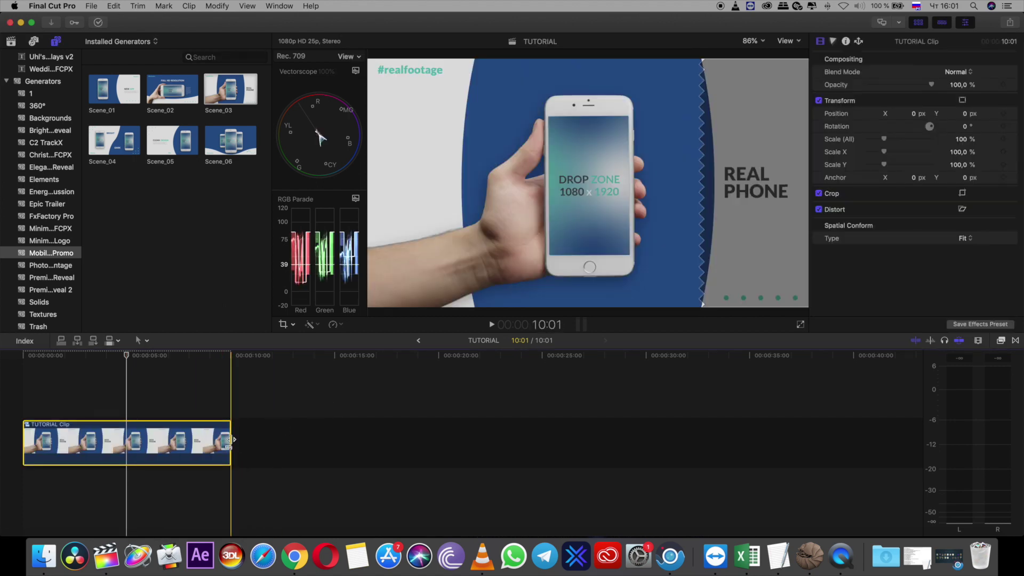
mouse_move(231, 442)
mouse_down()
mouse_move(197, 435)
mouse_move(274, 434)
mouse_move(195, 433)
mouse_move(235, 431)
mouse_up()
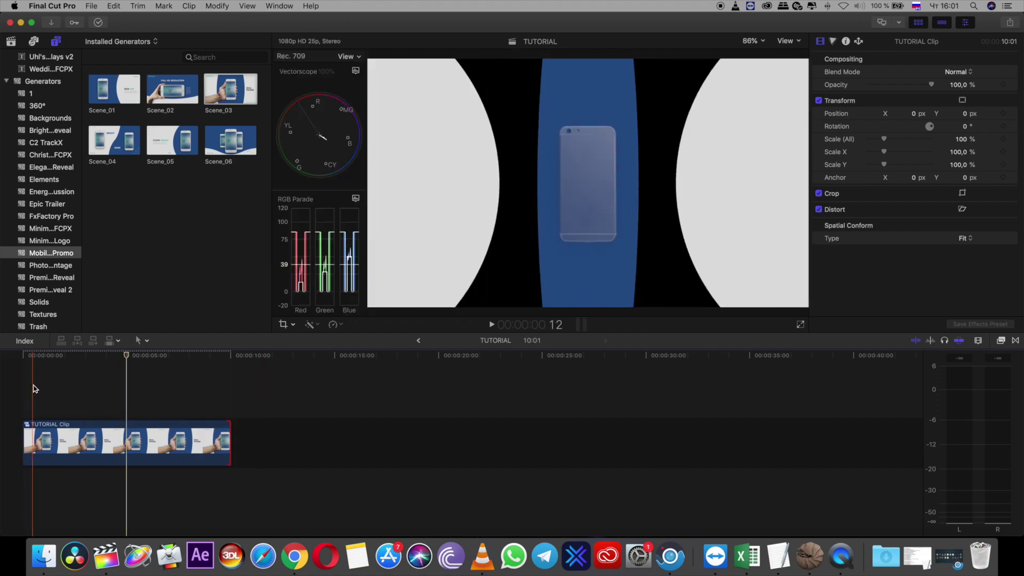
click(29, 381)
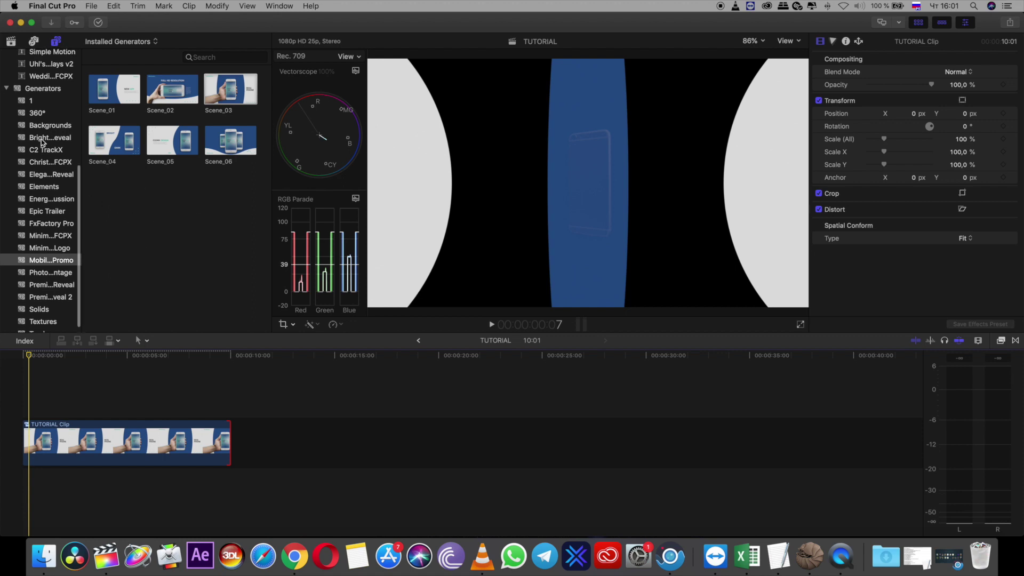
Try a blue Vivid solid beneath the clip, then delete it and undo back to Scene_03
click(40, 302)
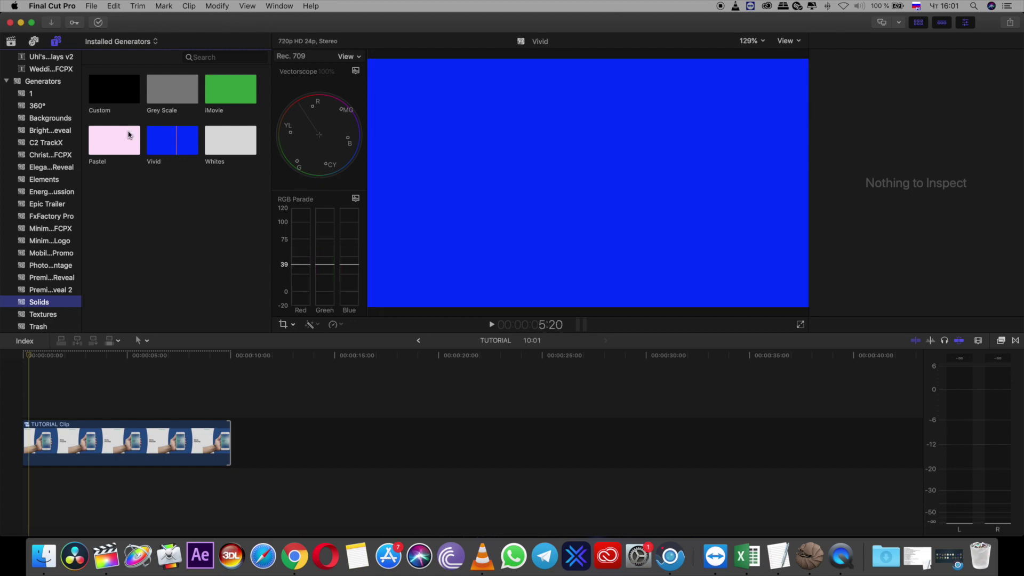
drag(166, 137, 24, 493)
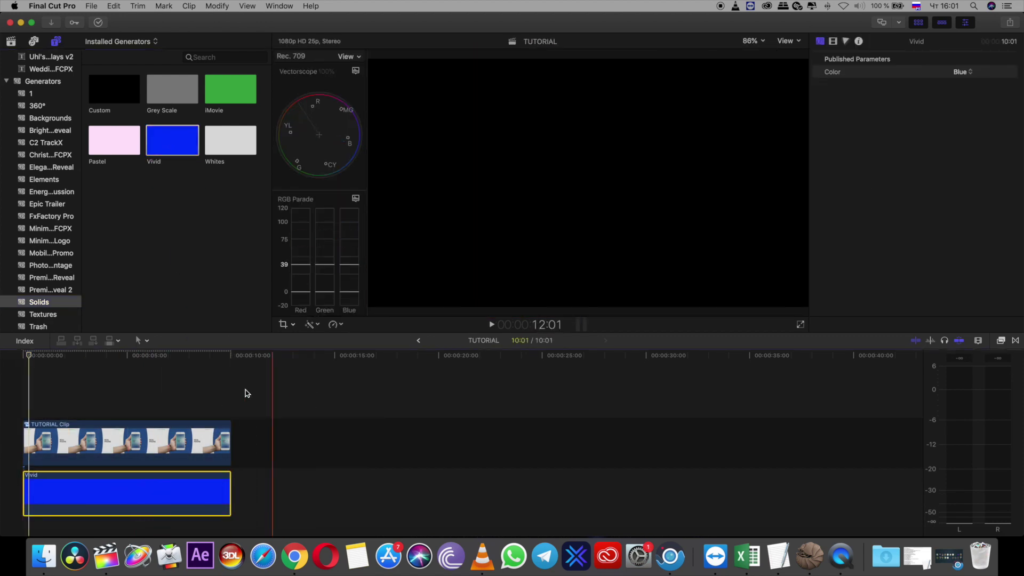
click(37, 359)
drag(37, 358, 57, 359)
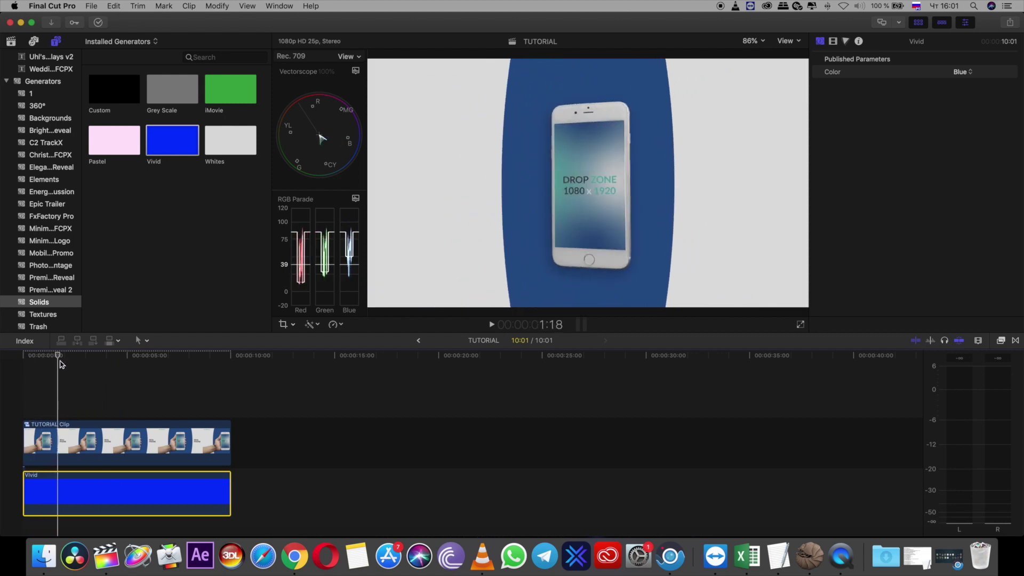
key(BackSpace)
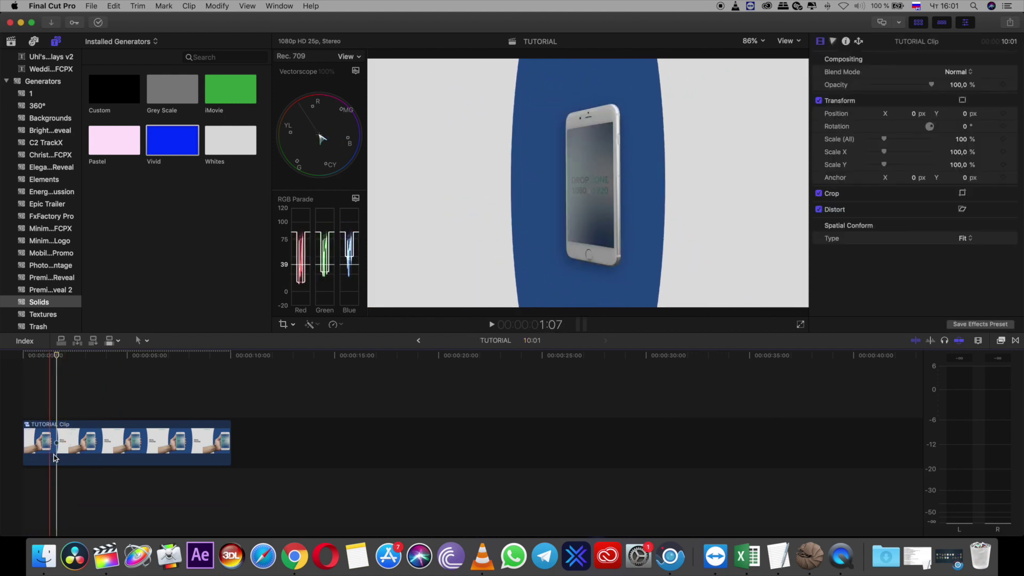
click(116, 454)
key(super+z)
key(super+z)
key(super+z)
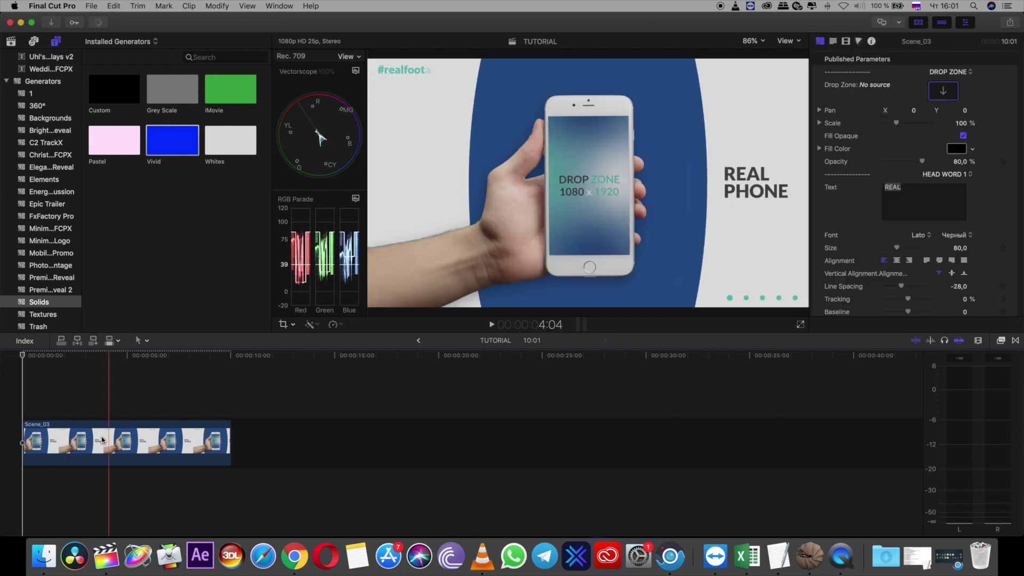
click(124, 442)
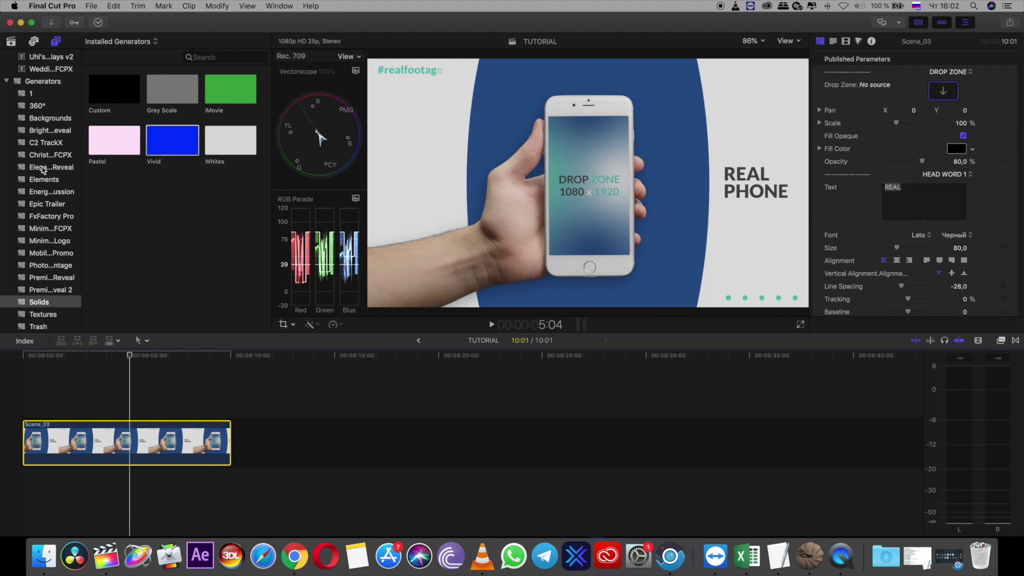
Open the Mobile app event's animated keyword collection and select the Frame_2 clip
scroll(44, 169, up, 5)
click(11, 40)
click(46, 104)
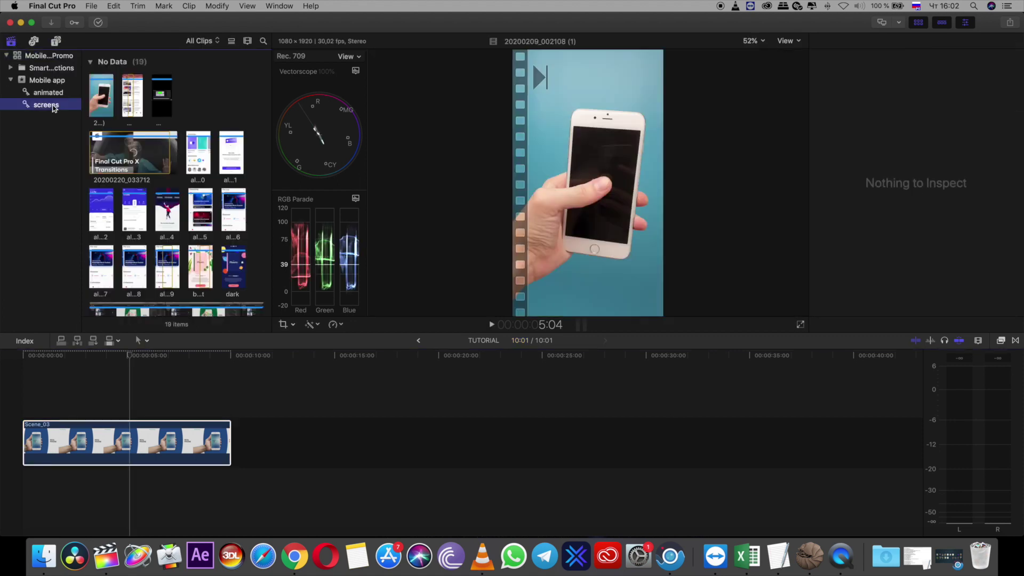
click(42, 93)
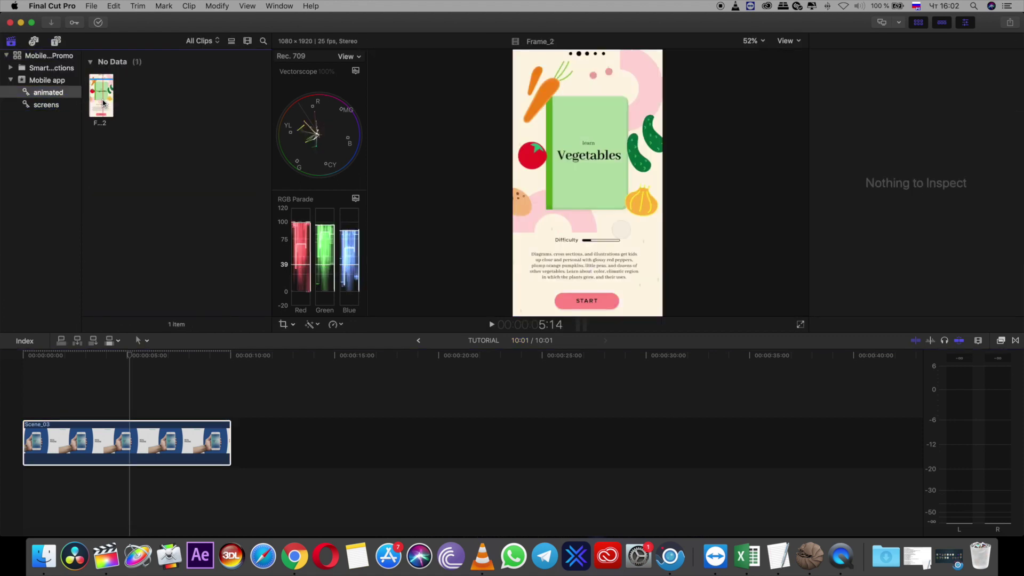
click(106, 99)
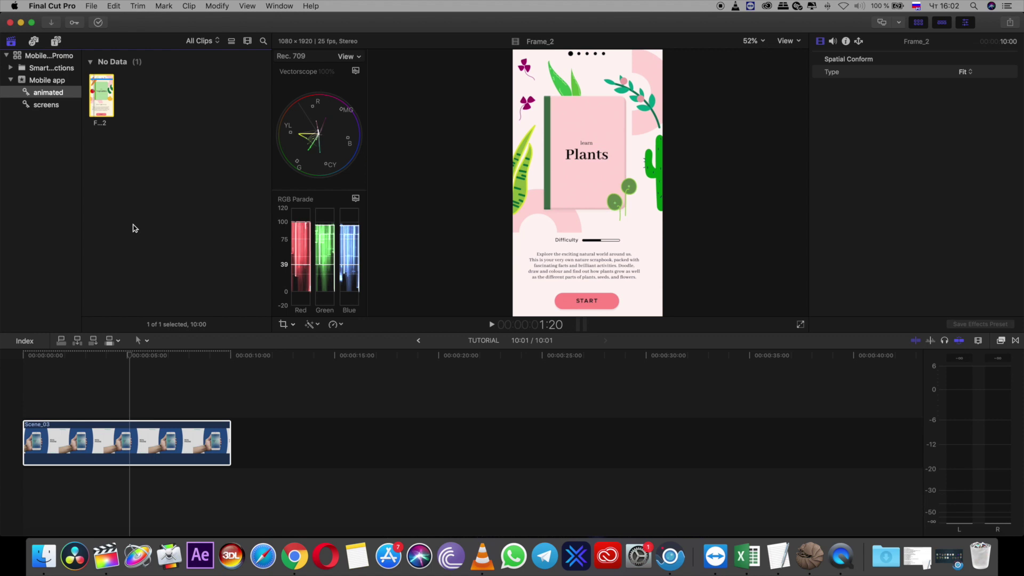
click(129, 446)
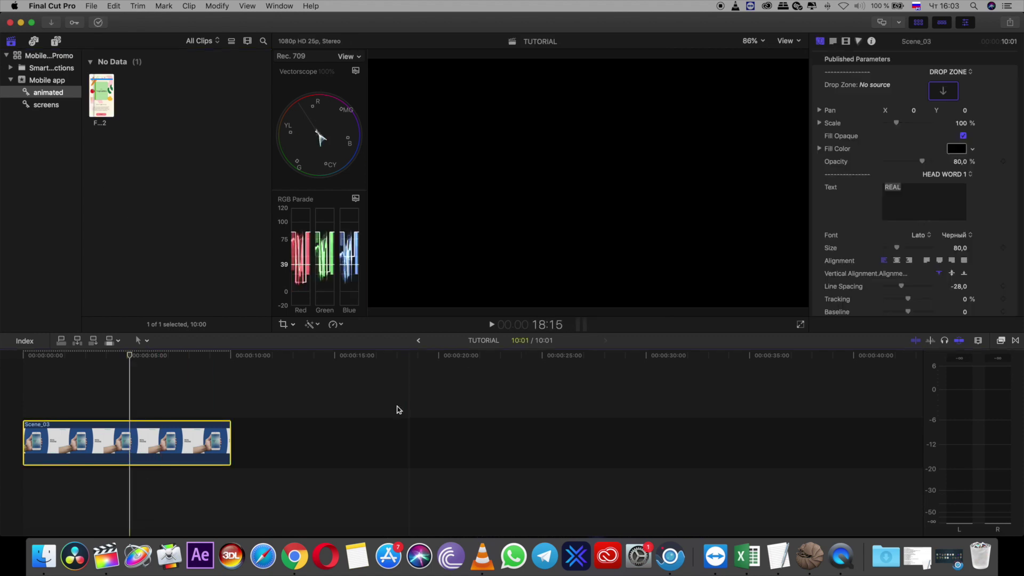
Load Frame_2 into Scene_03's drop zone and preview the opening seconds
click(949, 94)
click(946, 93)
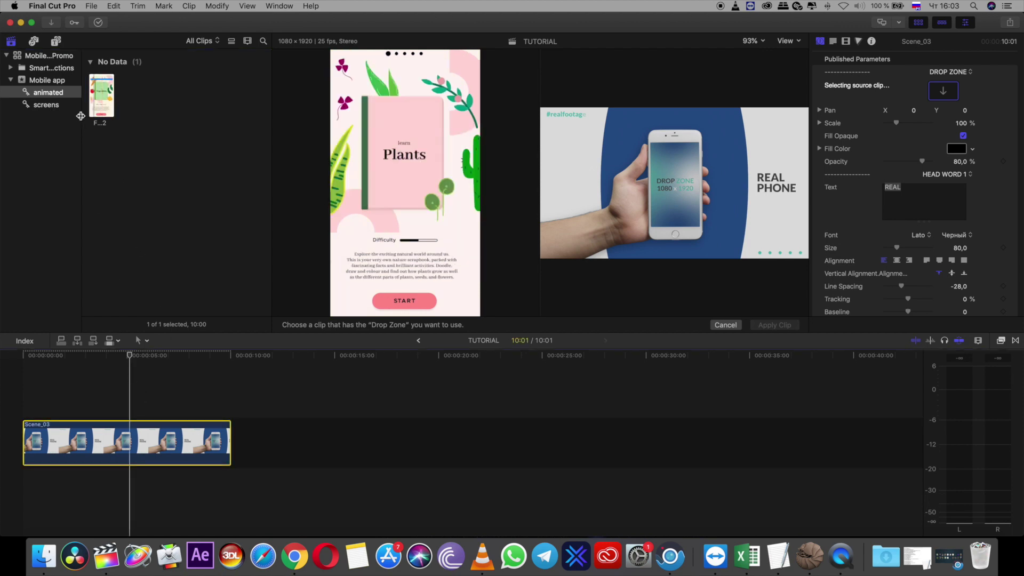
click(101, 104)
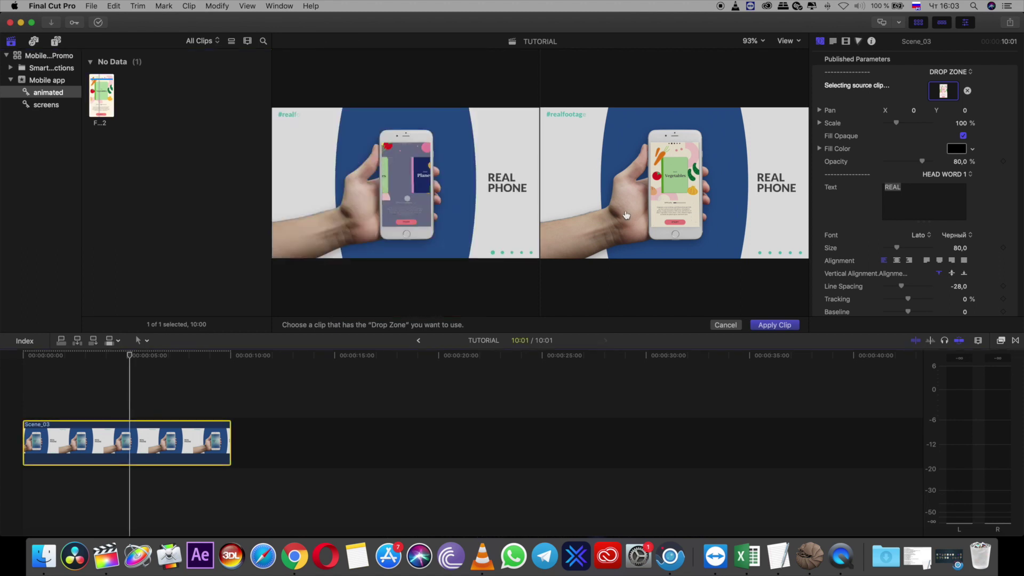
click(764, 325)
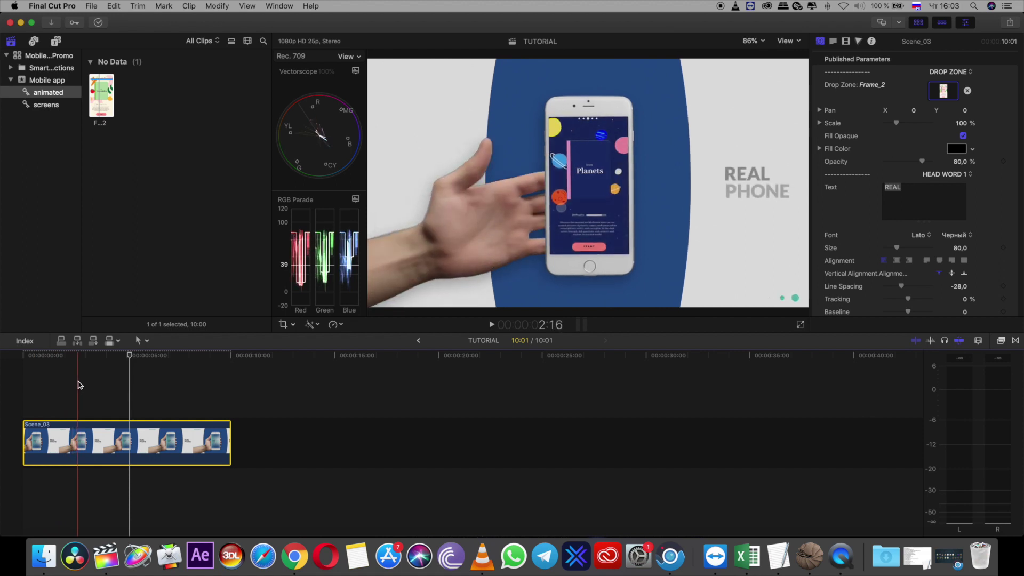
click(76, 357)
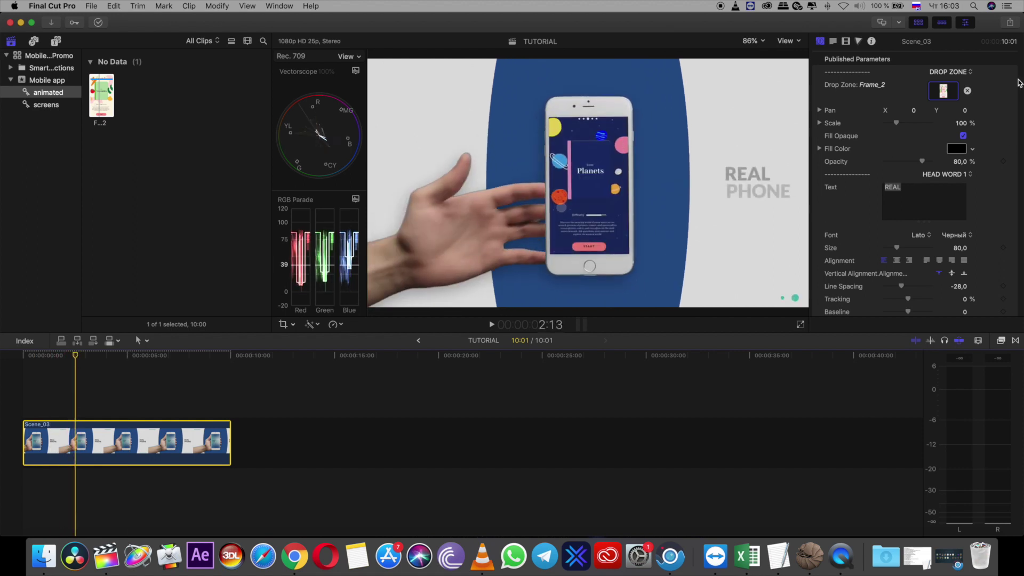
click(26, 357)
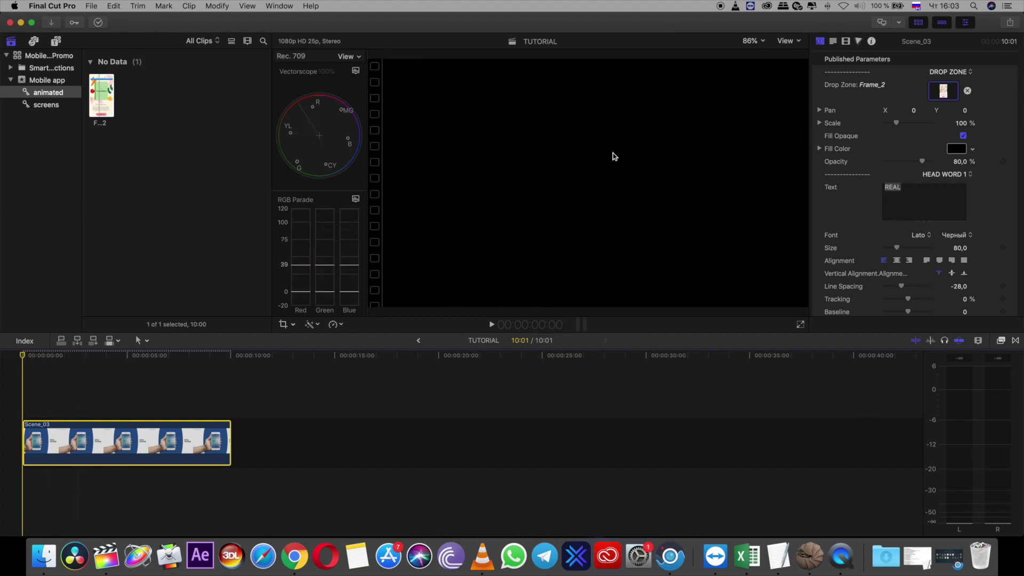
Clear the drop zone and reapply Frame_2 as its source clip
click(967, 91)
click(955, 92)
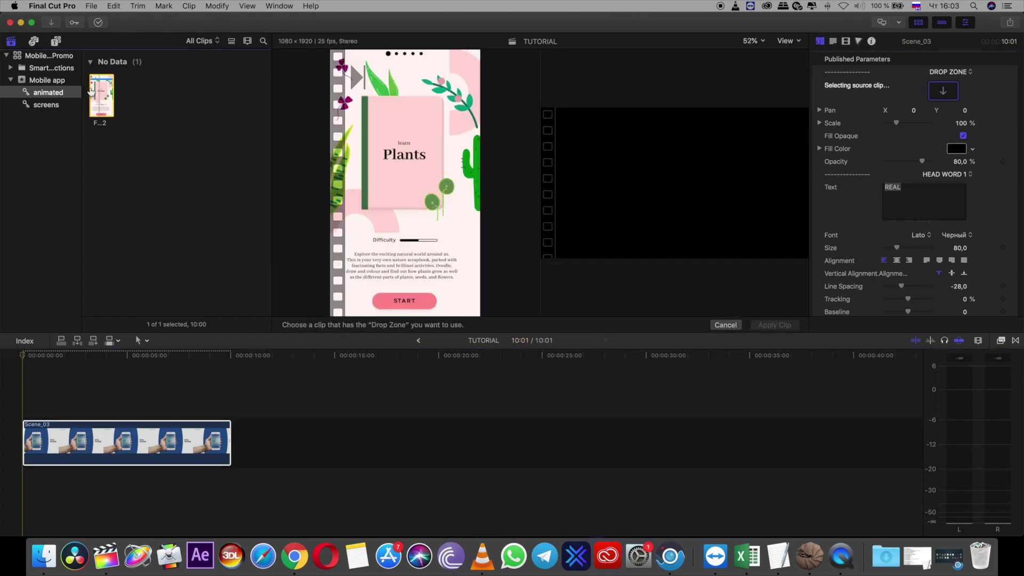
click(91, 92)
click(777, 326)
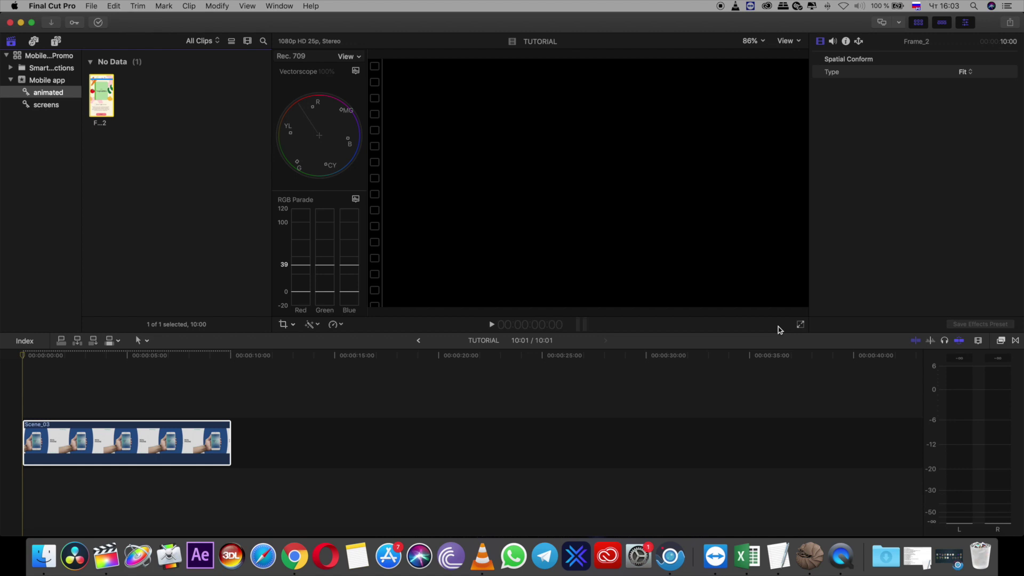
click(43, 442)
Drop the phone-screen image's opacity from 80% to 72.56%, previewing at 1:12
drag(30, 356, 99, 342)
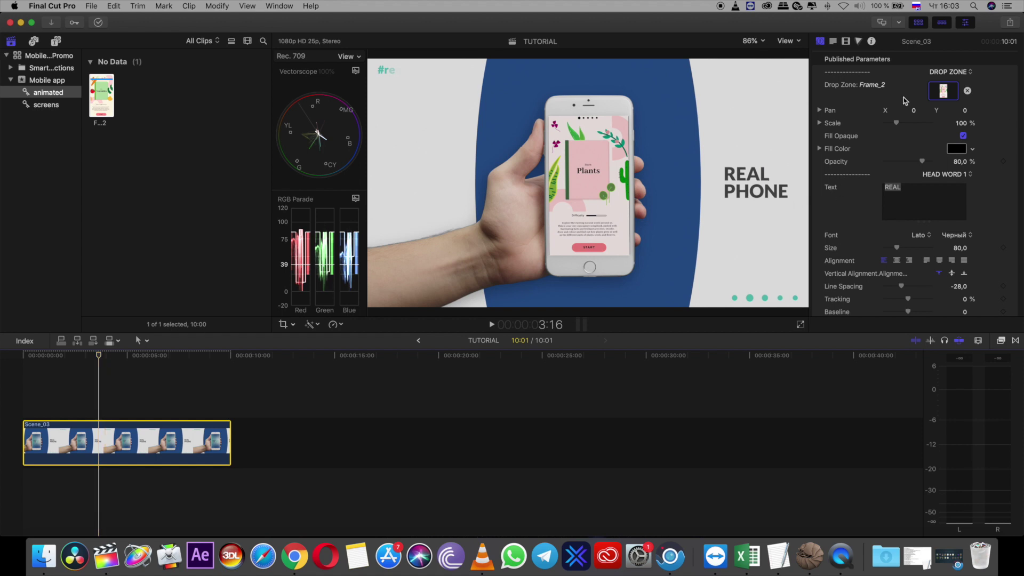
drag(913, 112, 916, 135)
mouse_move(923, 162)
mouse_down()
mouse_move(908, 163)
mouse_move(931, 160)
mouse_move(924, 165)
mouse_up()
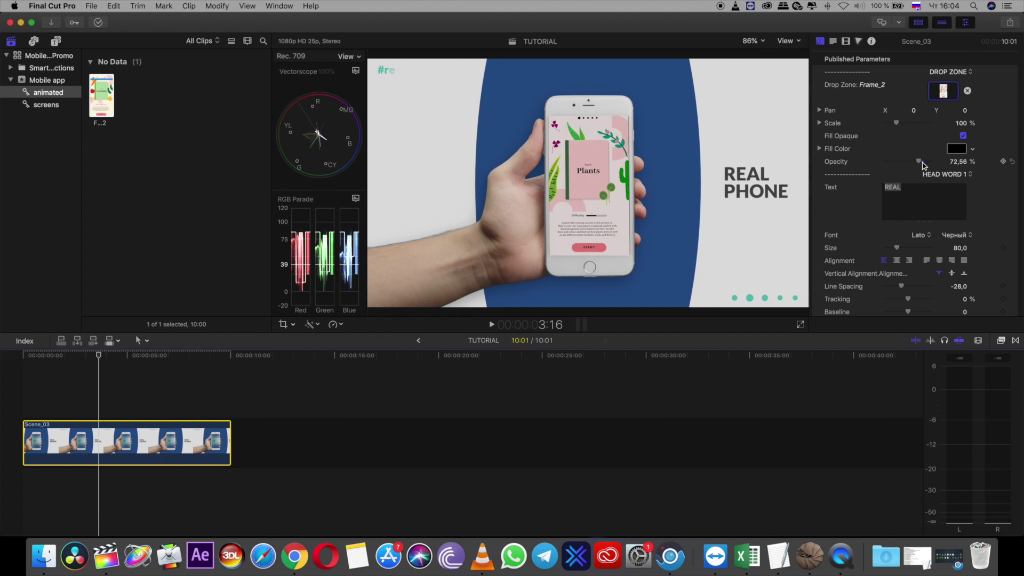
click(903, 203)
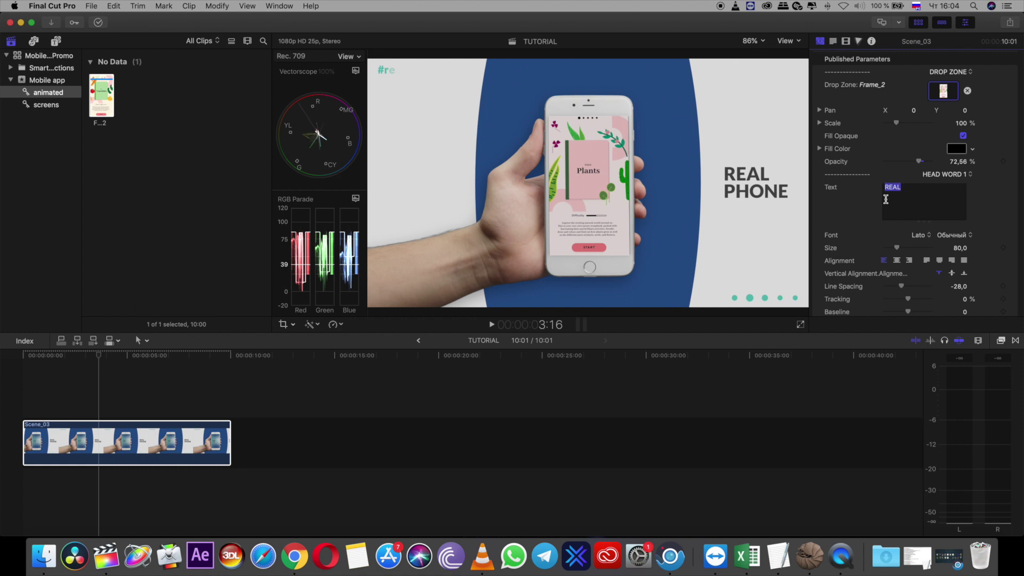
Replace REAL with PLANTS in the HEAD WORD 1 text, switching the keyboard to English
text(ЗДФТЕЫ)
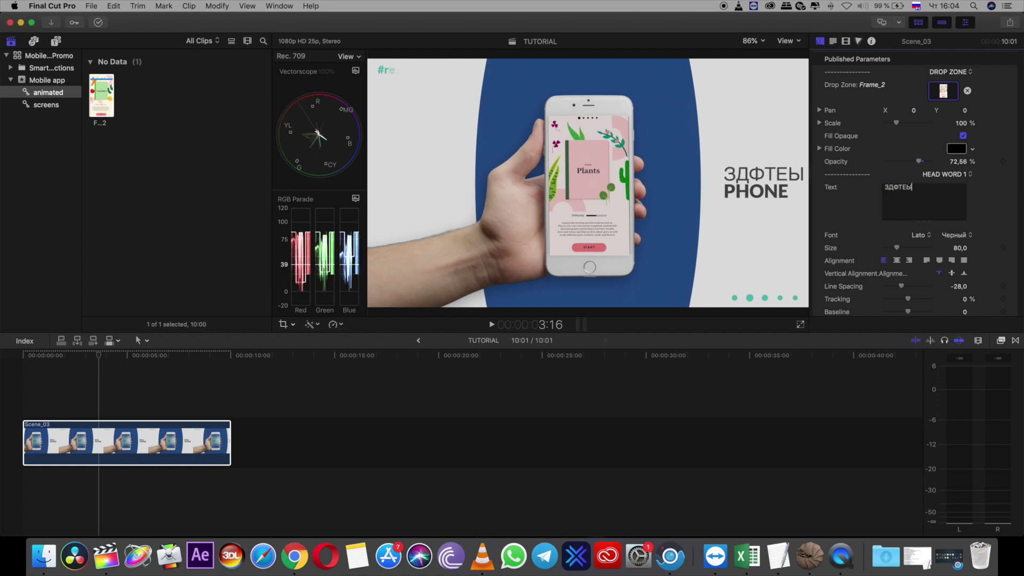
key(BackSpace)
key(BackSpace)
key(BackSpace)
key(BackSpace)
key(BackSpace)
key(BackSpace)
key(ctrl+space)
text(PLANTS)
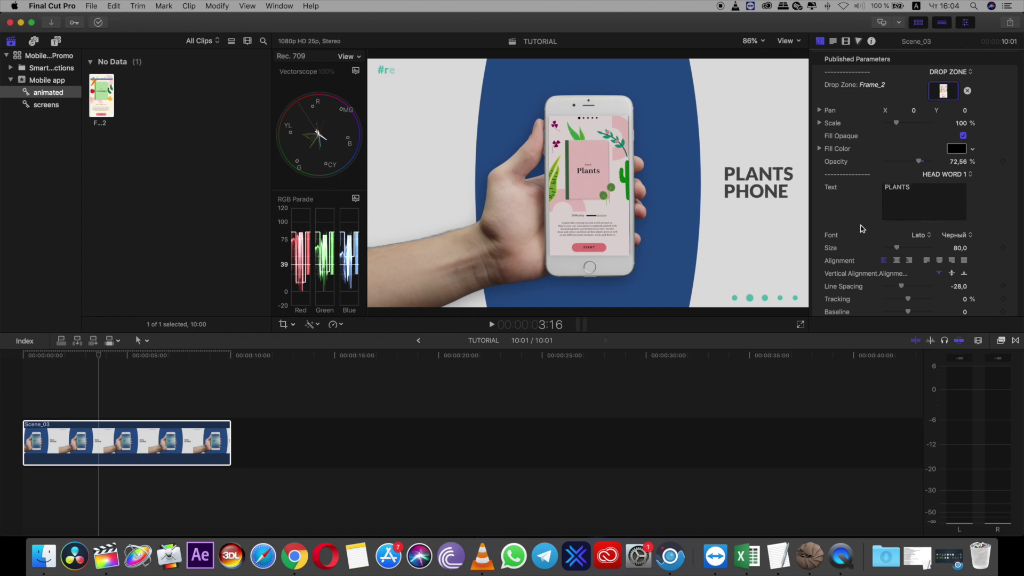
scroll(917, 208, down, 2)
mouse_move(900, 208)
mouse_down()
mouse_move(910, 209)
mouse_move(898, 209)
mouse_up()
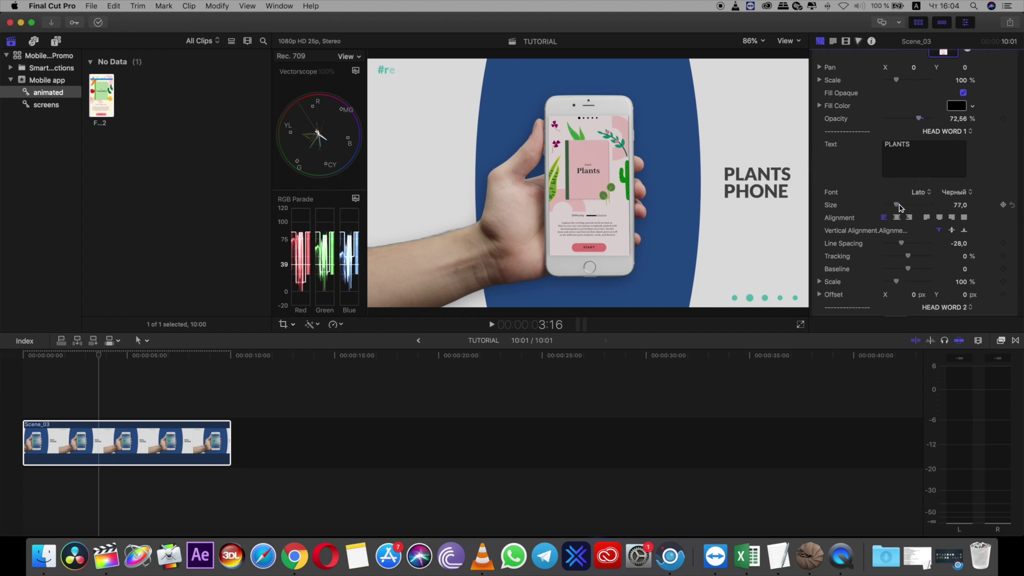
scroll(872, 205, down, 2)
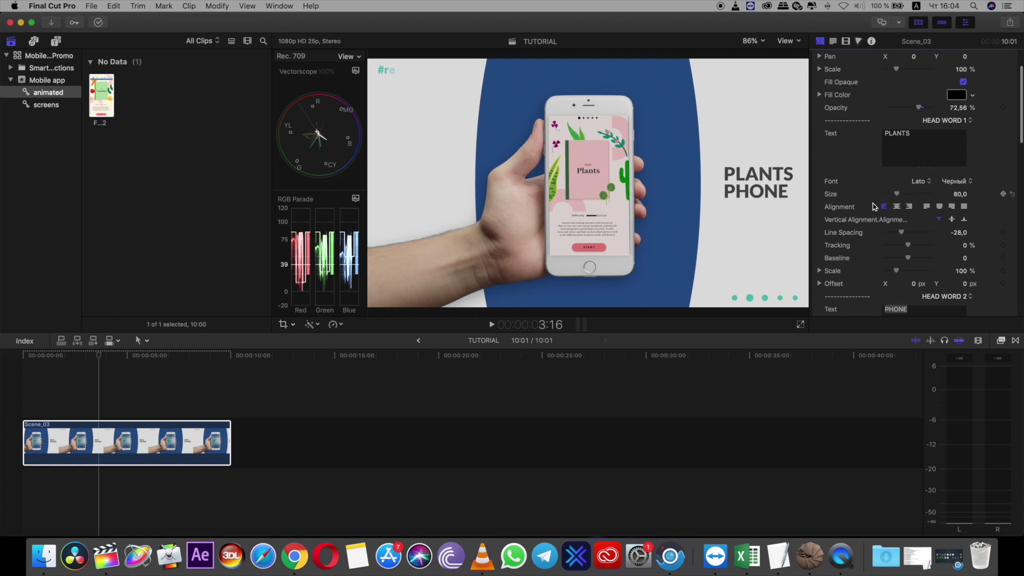
scroll(873, 205, down, 1)
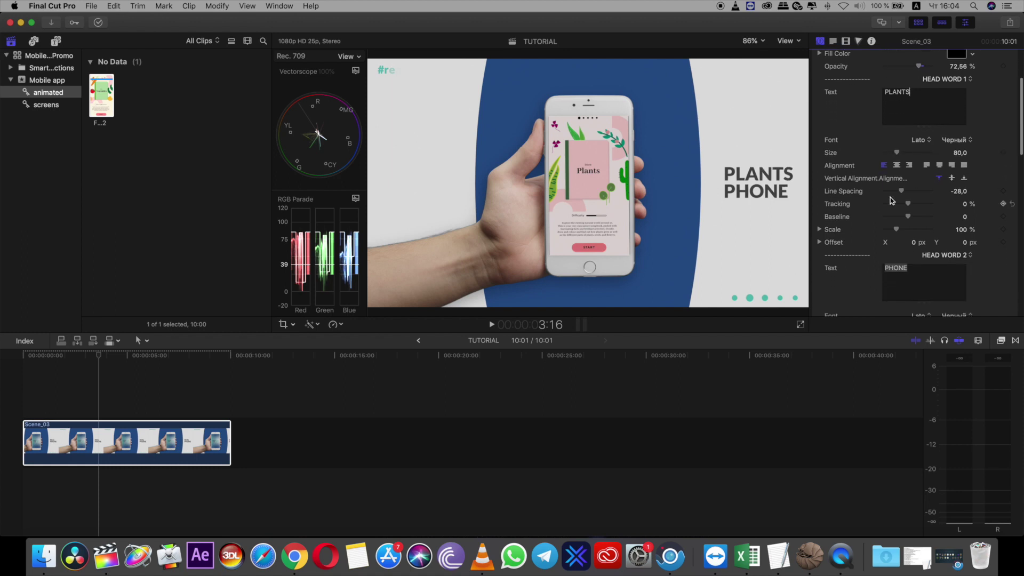
scroll(896, 149, up, 1)
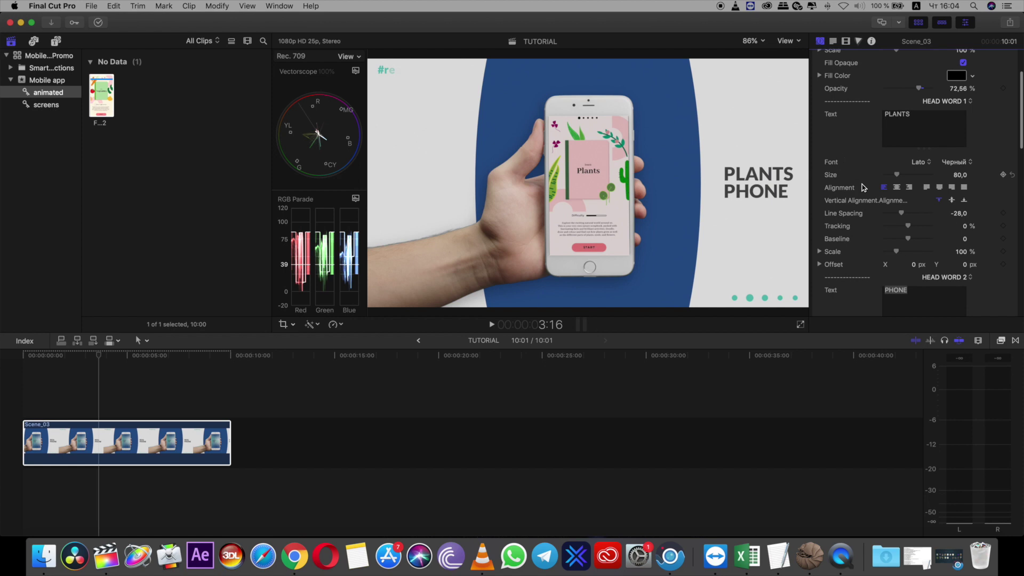
scroll(864, 187, down, 4)
Rename HEAD WORD 2 to PLANETS and set the Offset X values to -3,4 px and -37,1 px
click(916, 204)
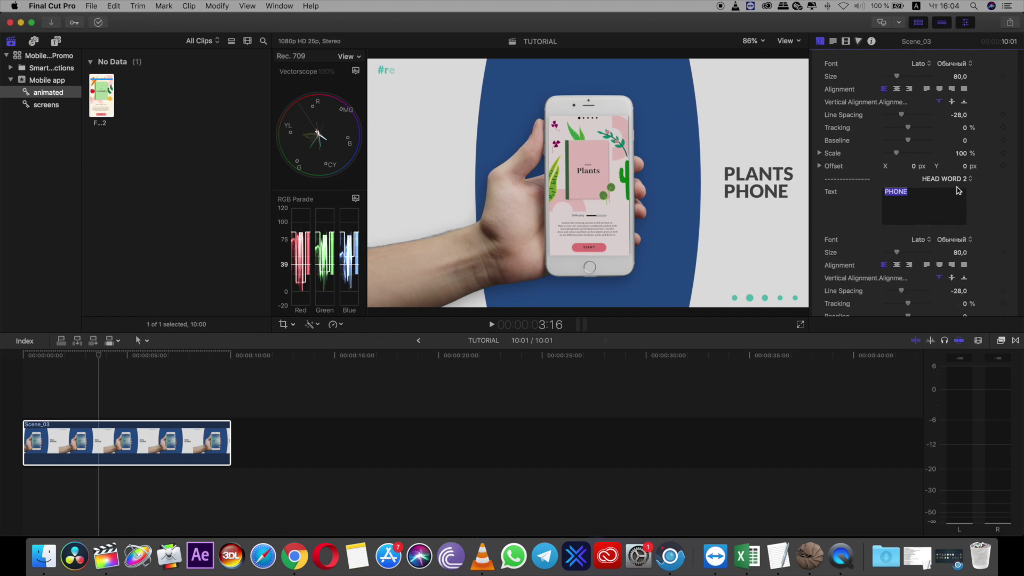
text(PLANETS)
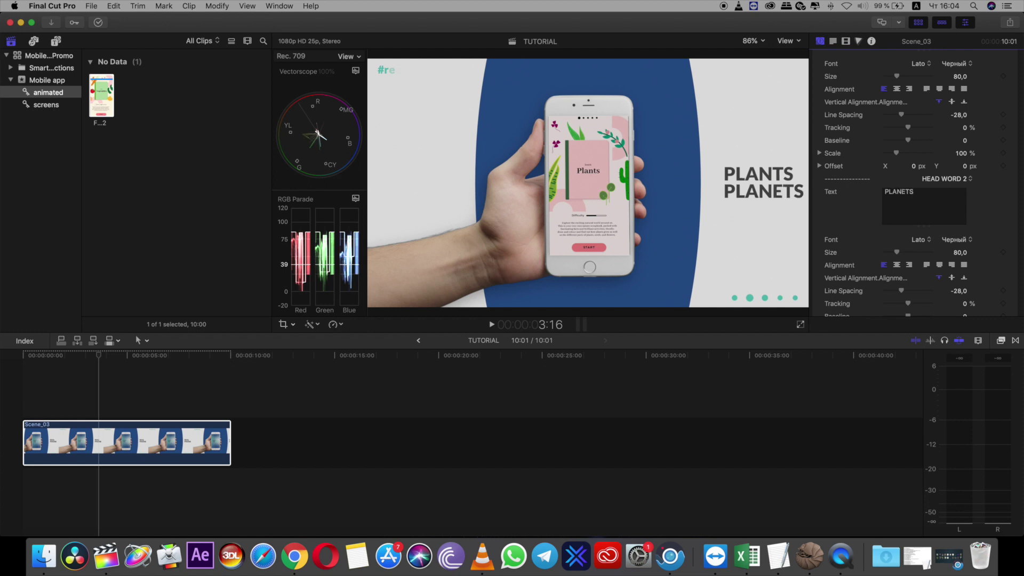
scroll(919, 253, down, 4)
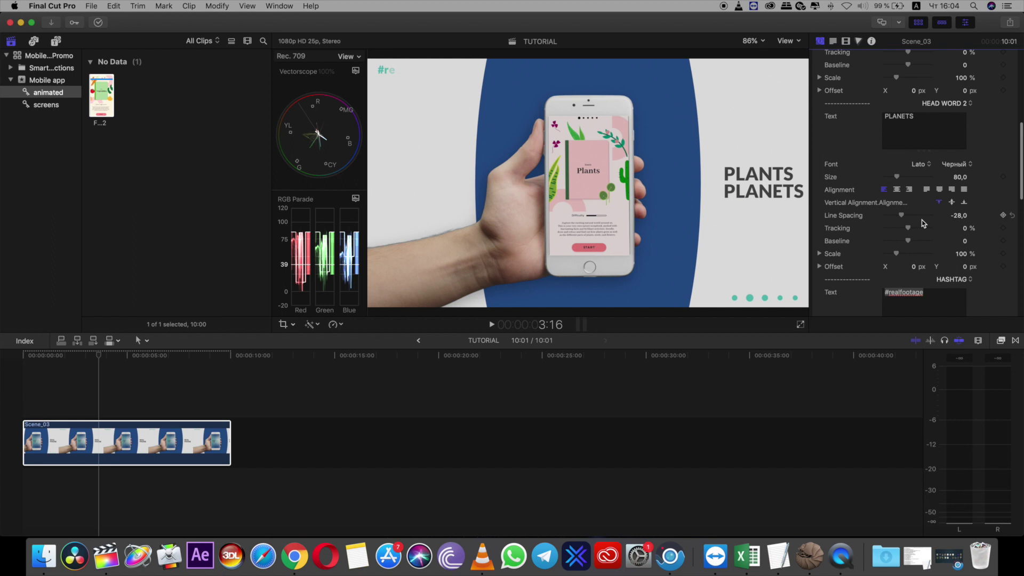
drag(915, 269, 916, 267)
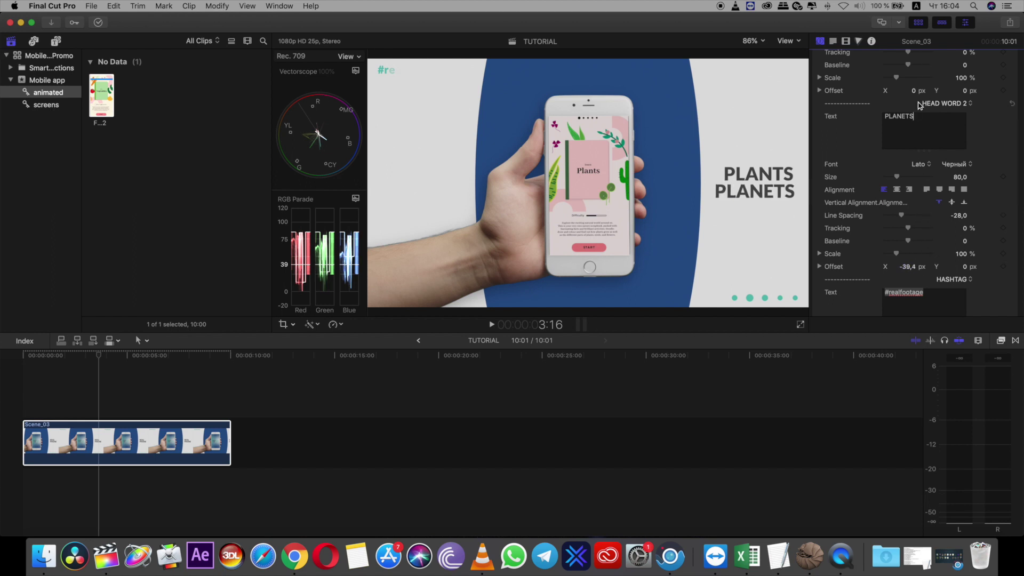
drag(915, 91, 912, 91)
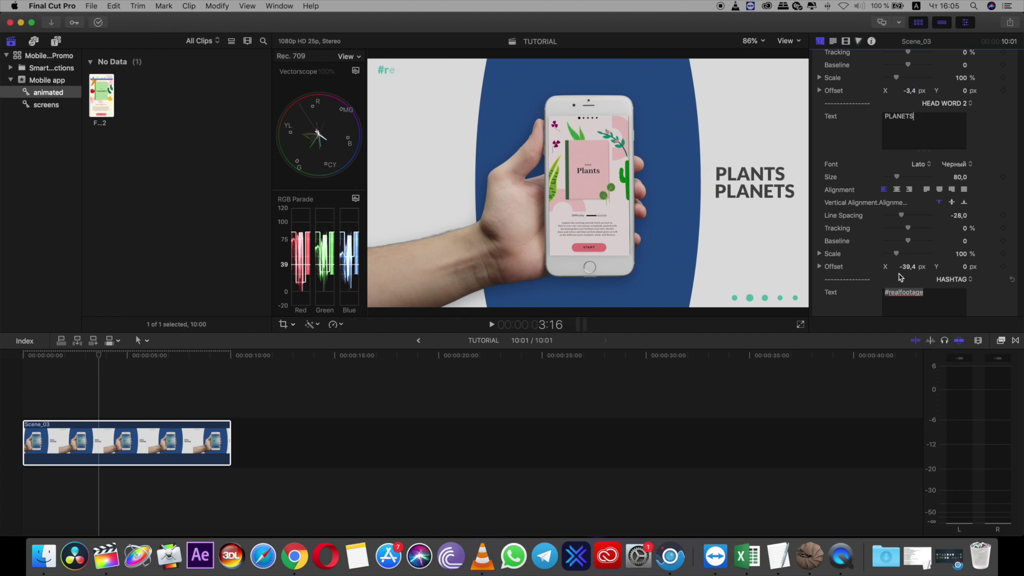
drag(908, 267, 908, 267)
Change the hashtag text to #app and move the playhead to 8:18
scroll(894, 250, down, 2)
click(922, 257)
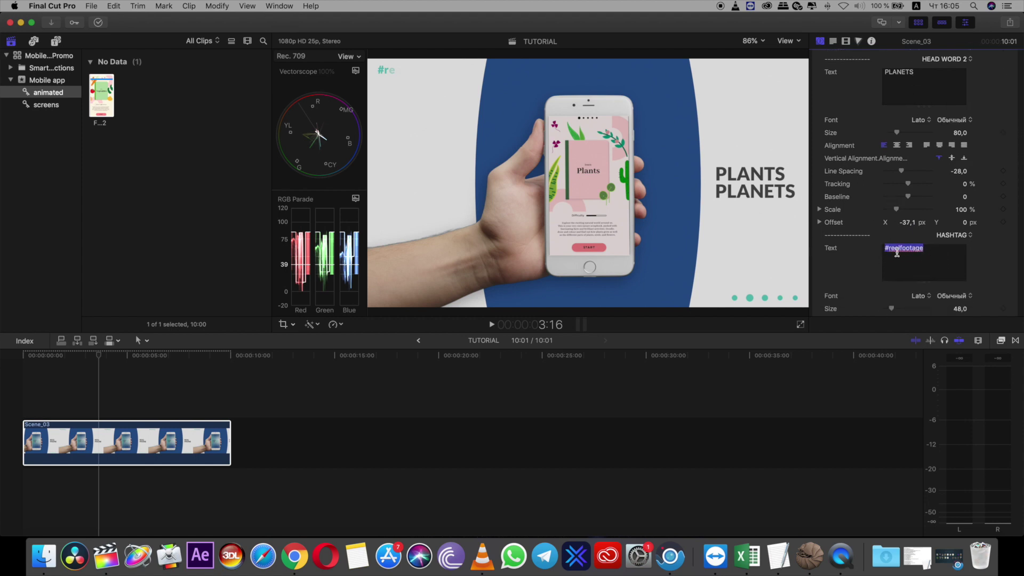
text(app)
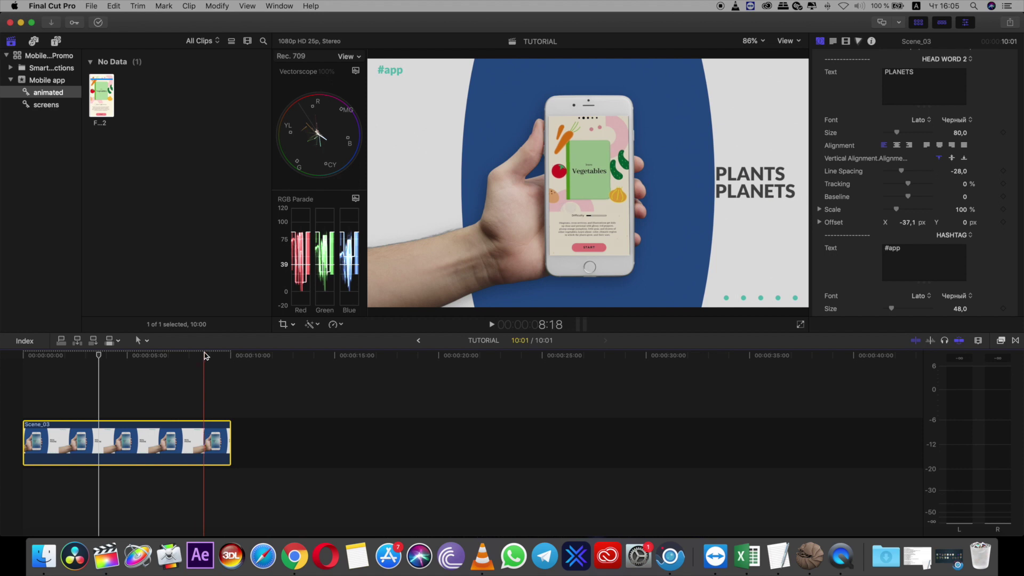
click(204, 384)
scroll(968, 254, down, 3)
scroll(968, 253, down, 5)
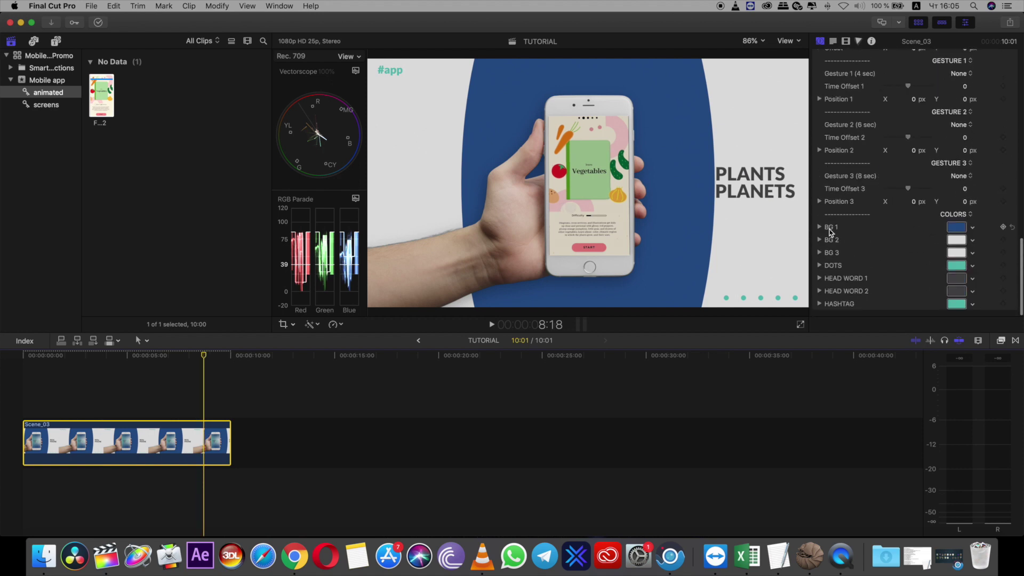
Eyedrop the book's green for the background colour and a light green for the dots
click(964, 228)
click(834, 504)
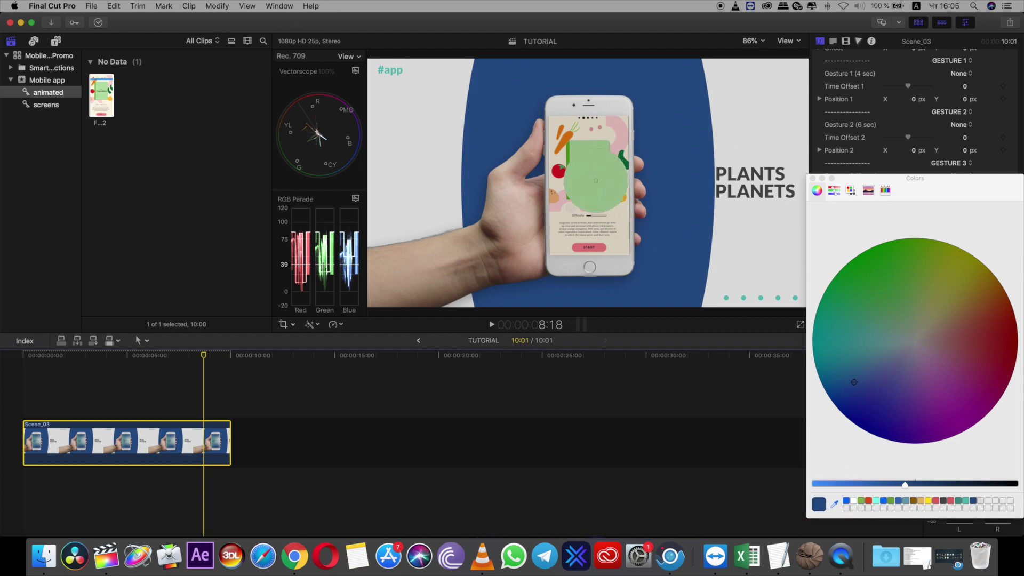
click(568, 188)
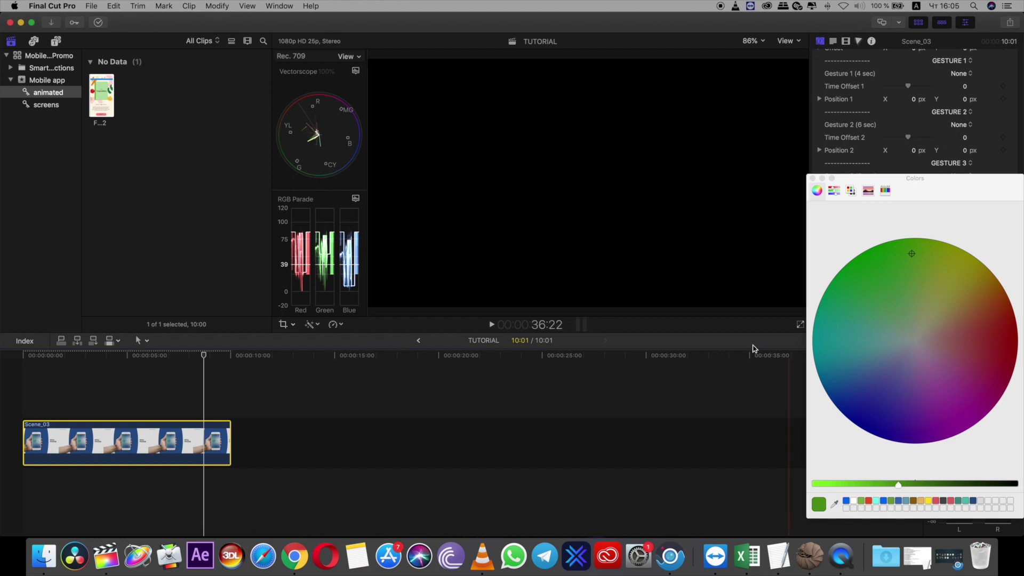
click(812, 178)
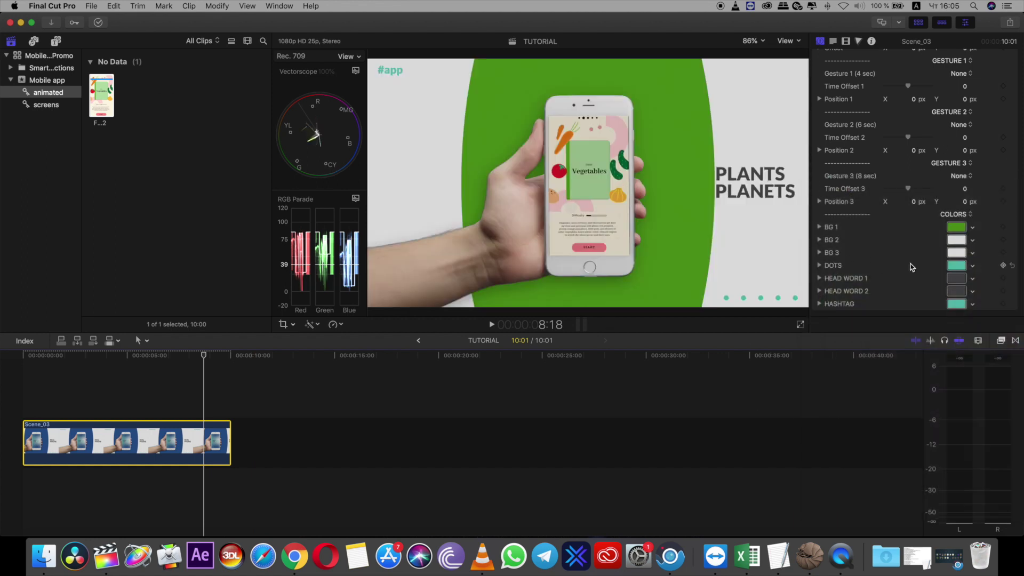
click(952, 266)
click(834, 504)
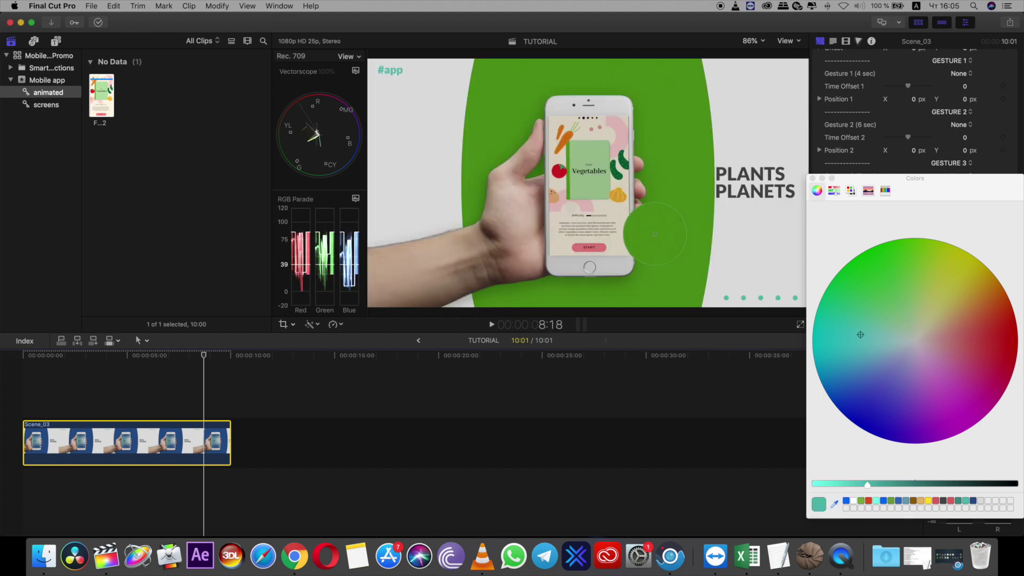
click(586, 188)
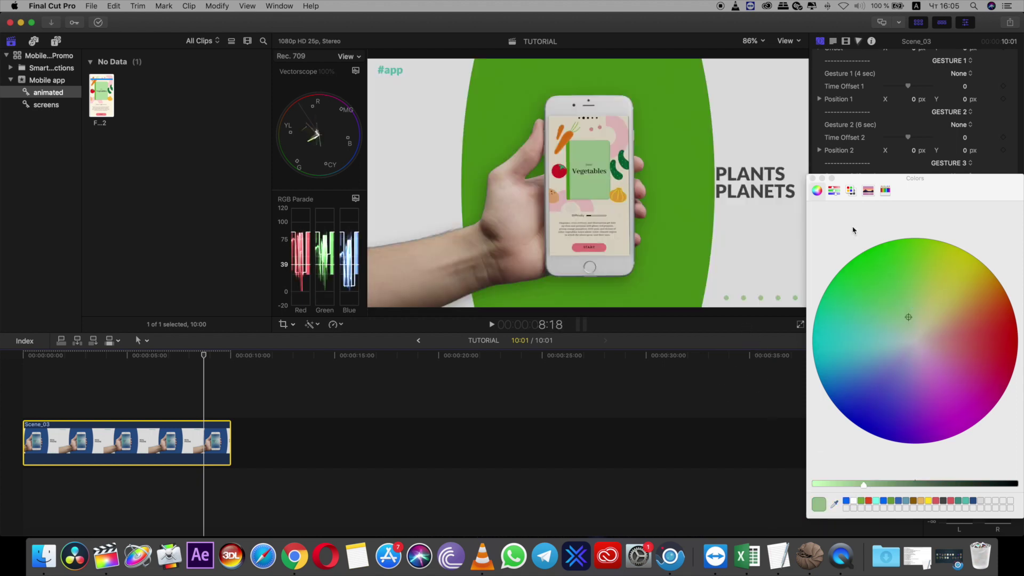
click(813, 178)
Eyedrop the phone screen's light green for the #app hashtag colour
click(957, 305)
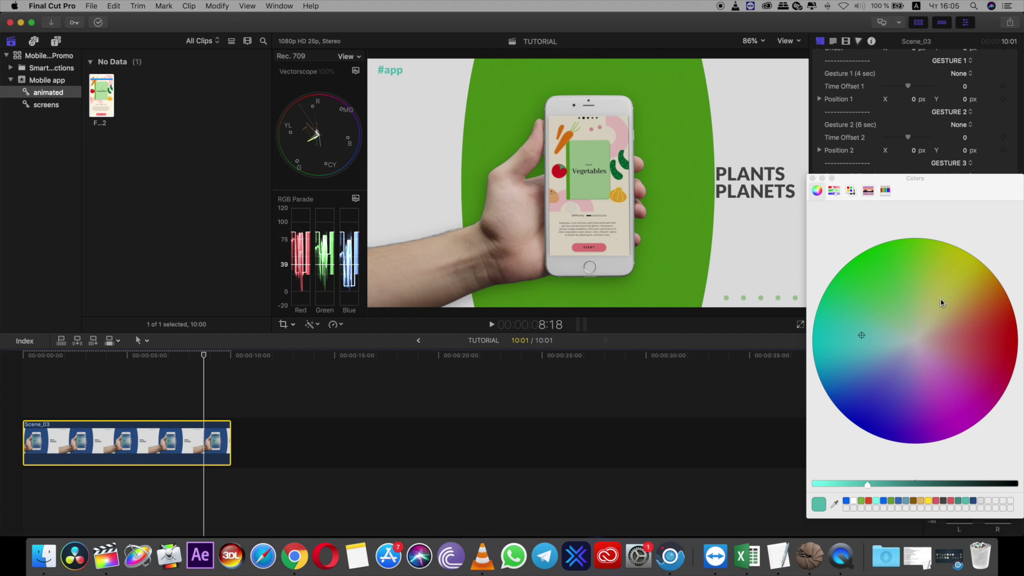
click(835, 504)
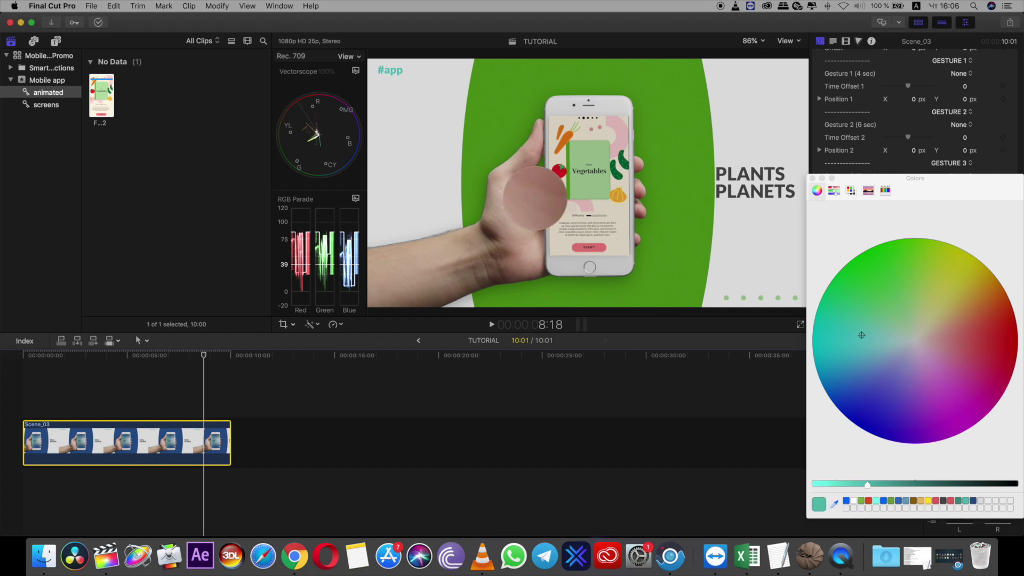
click(582, 184)
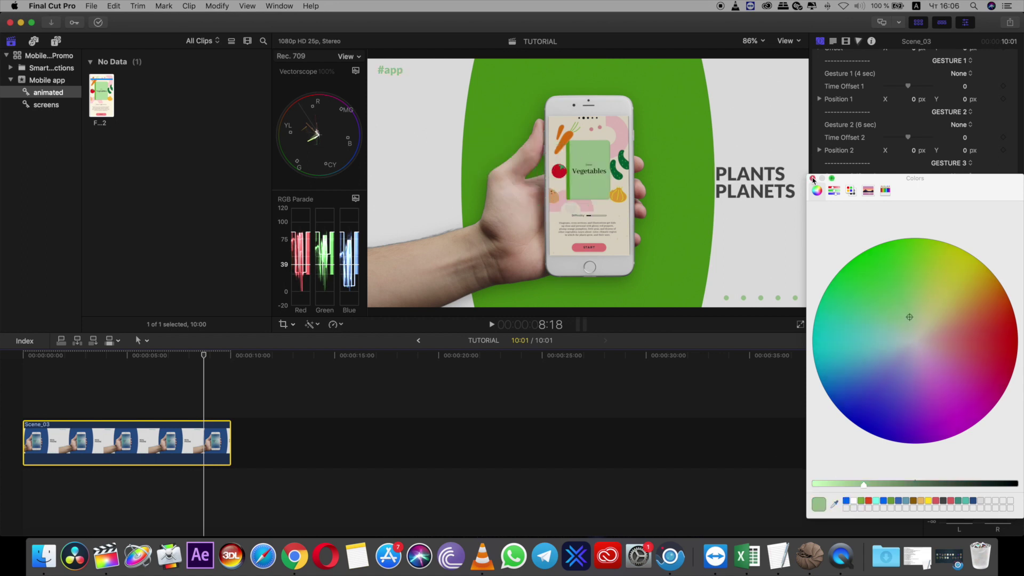
click(813, 179)
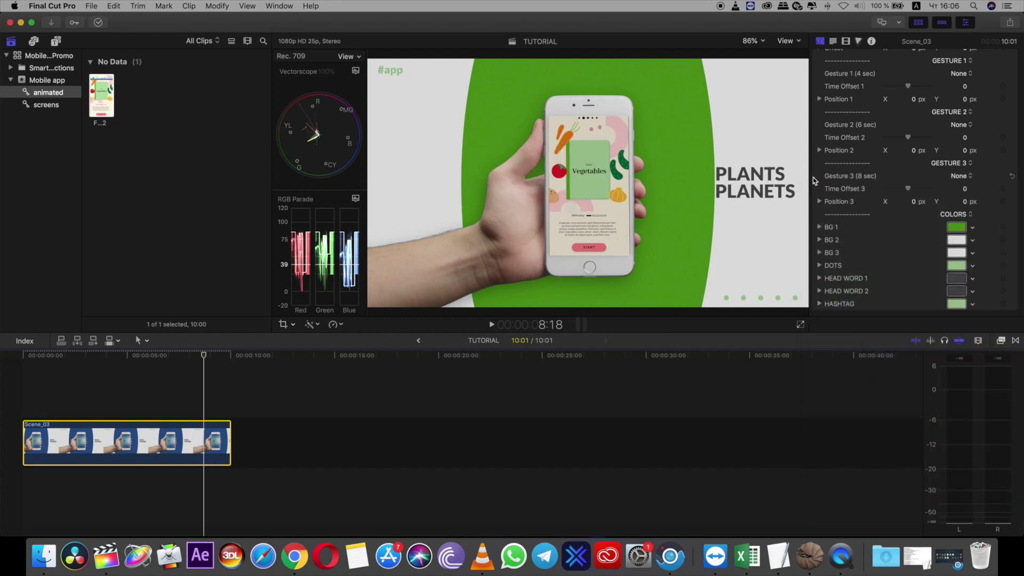
click(774, 194)
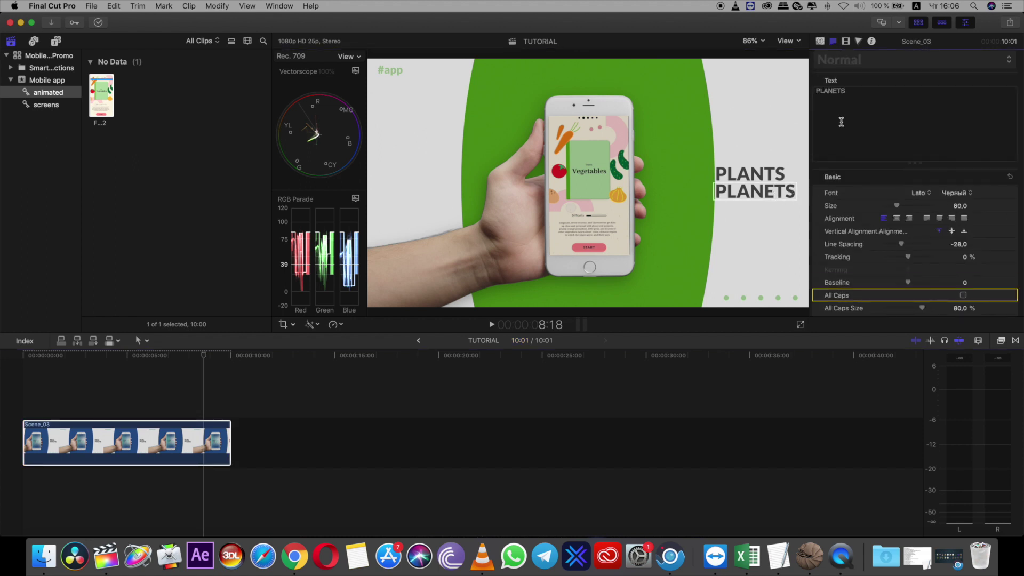
Show the title's colour parameters and try sampled blue, then phone-screen pink, for PLANETS
click(846, 42)
click(820, 42)
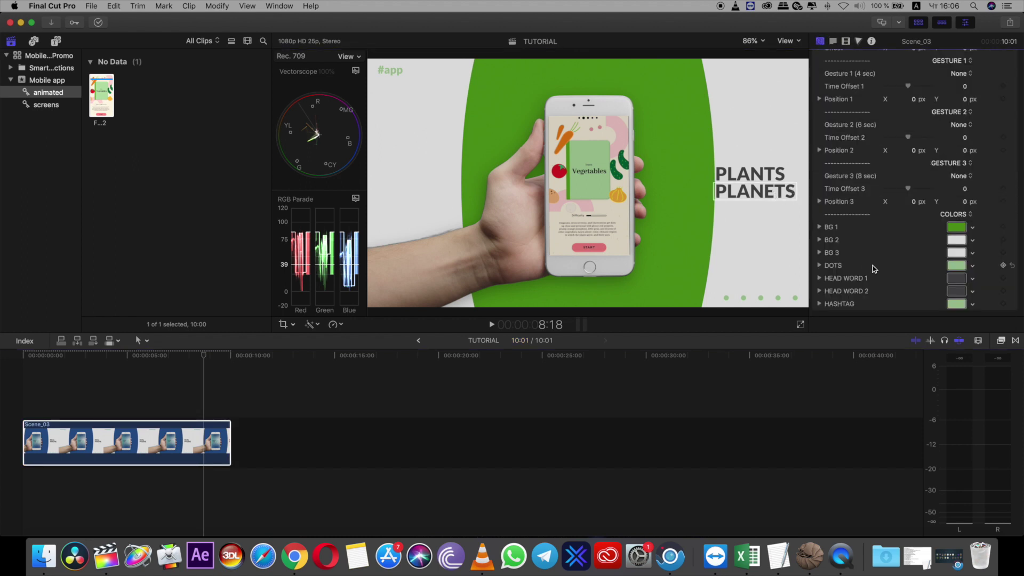
click(956, 292)
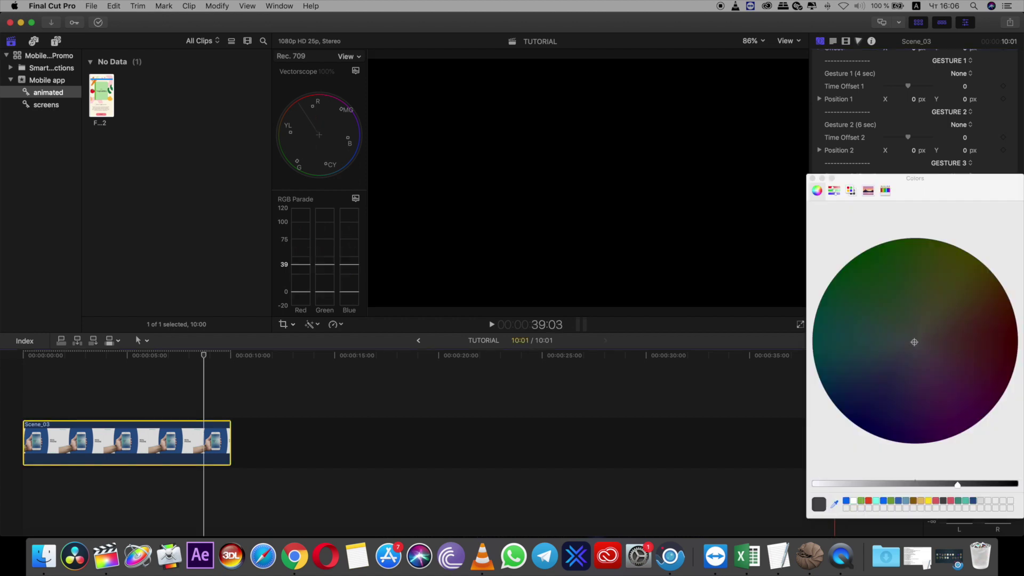
click(132, 451)
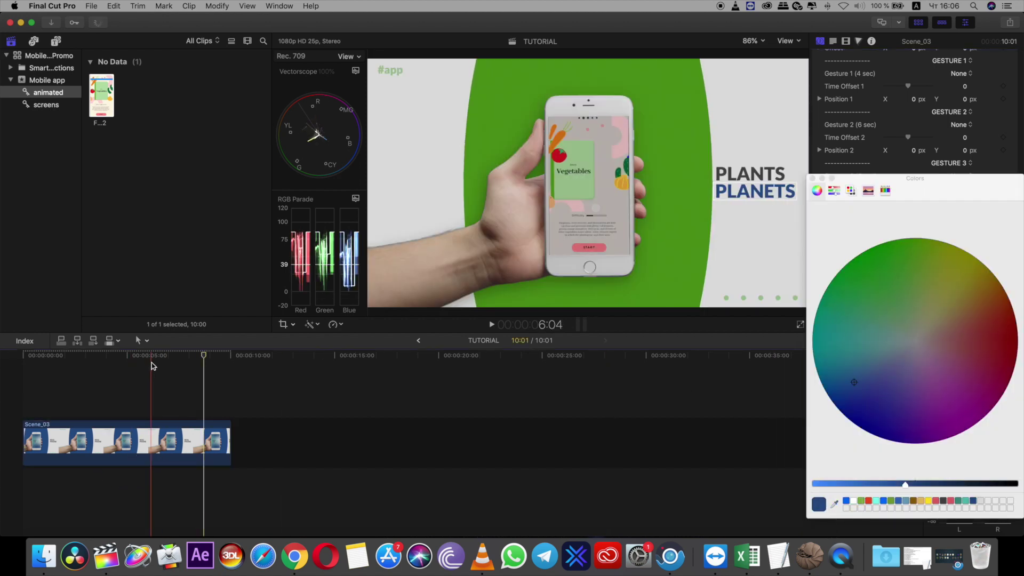
click(835, 504)
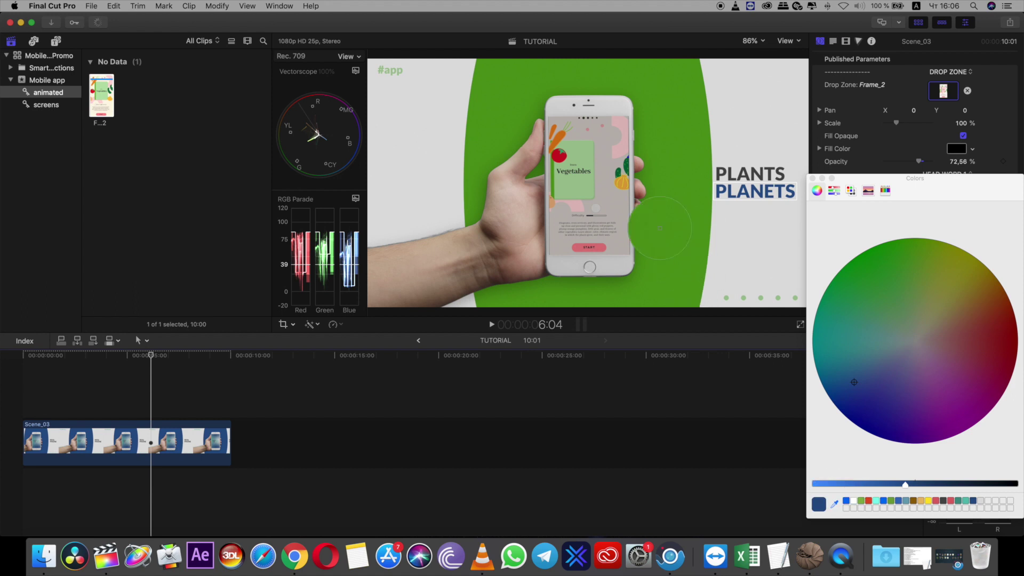
click(617, 155)
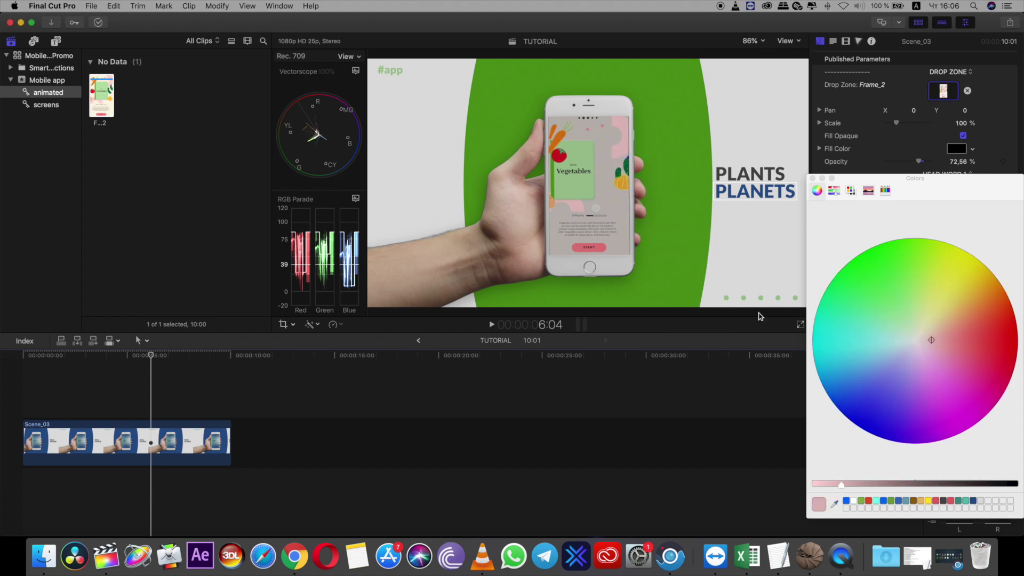
drag(901, 185, 548, 383)
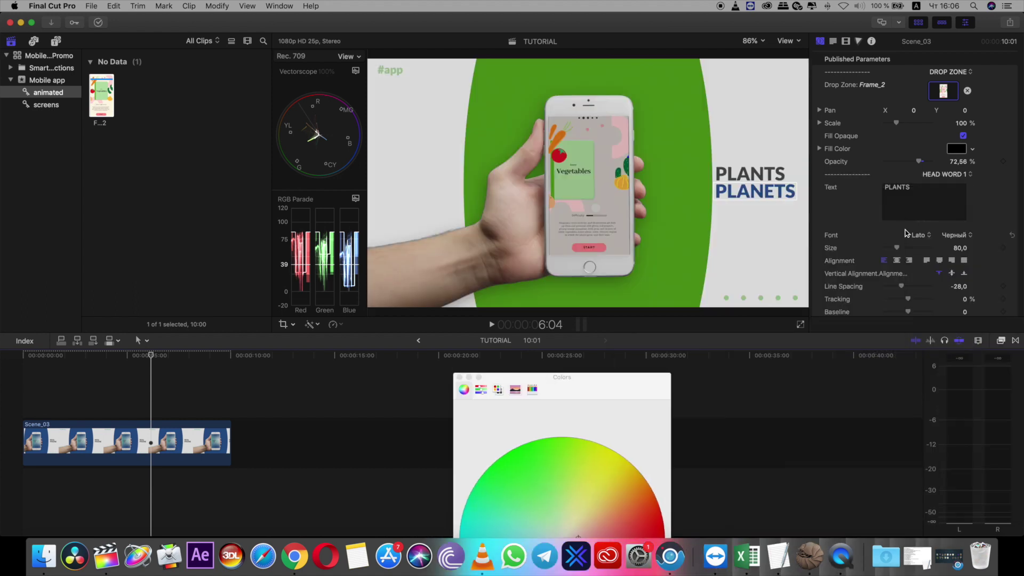
scroll(953, 303, down, 5)
Re-sample the pink START button colour for PLANETS and close the Colors window
click(957, 291)
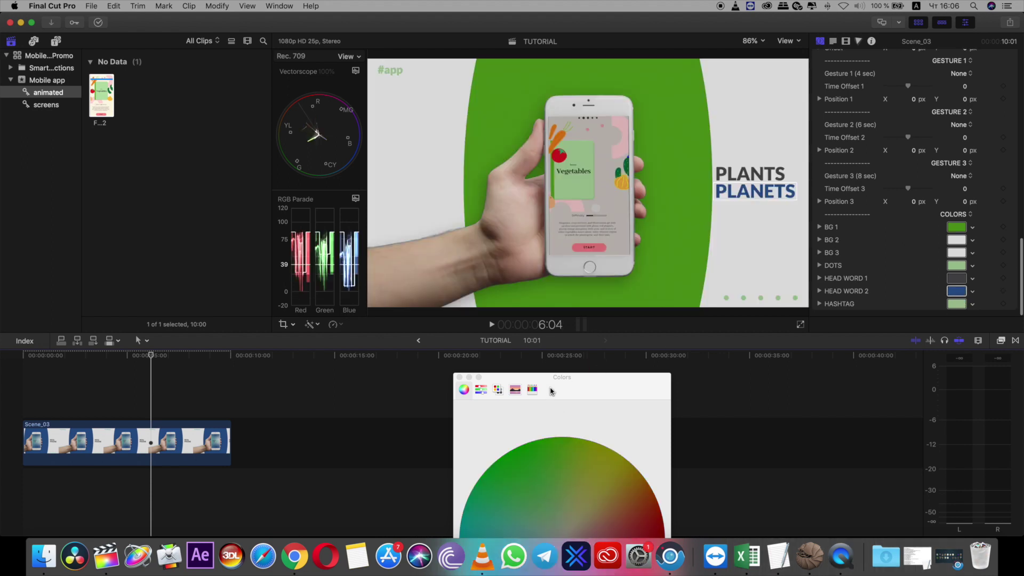
drag(562, 378, 888, 157)
click(806, 484)
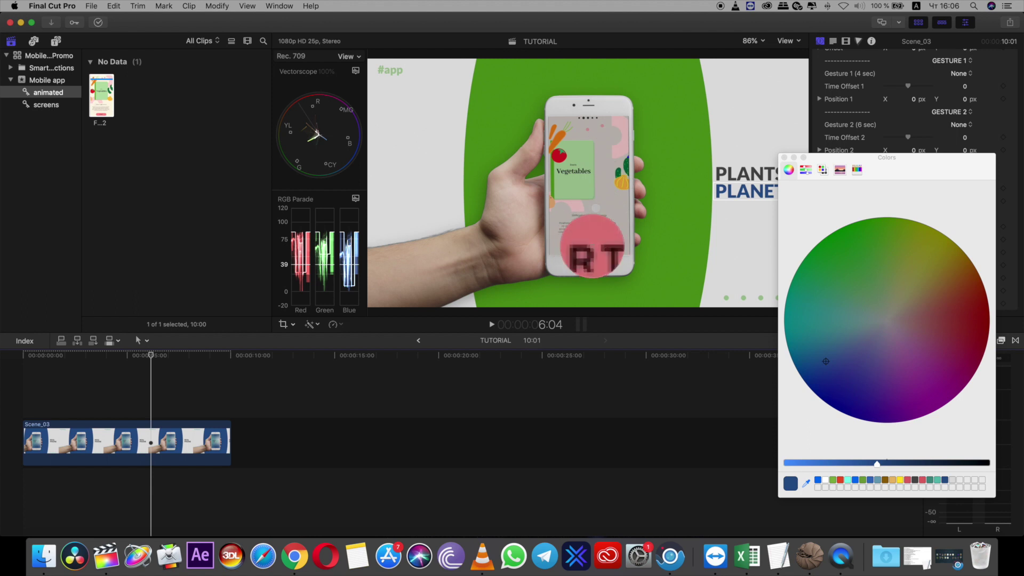
click(599, 247)
click(784, 158)
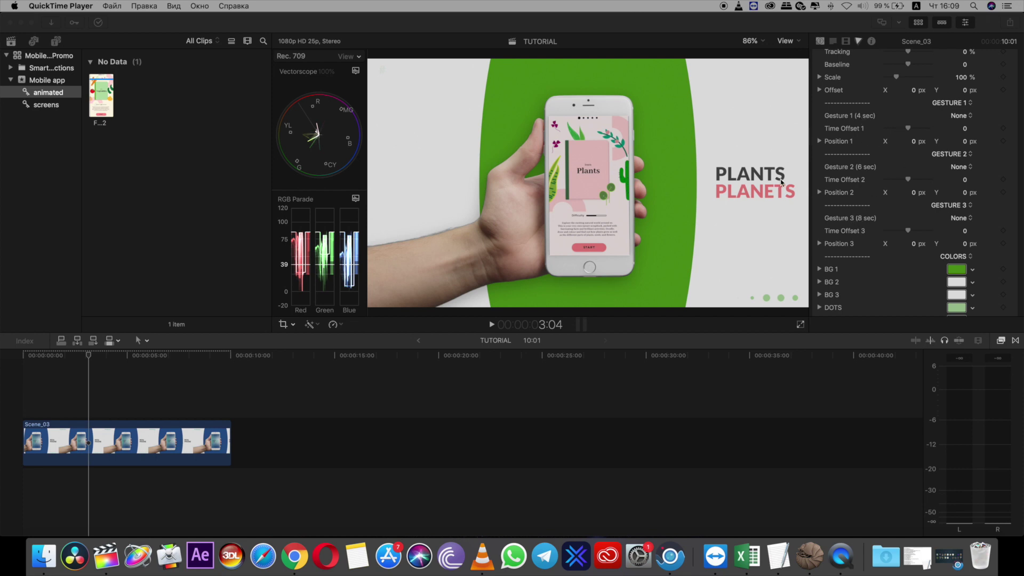
Make the first gesture a left swipe and scrub to check its animation
click(98, 356)
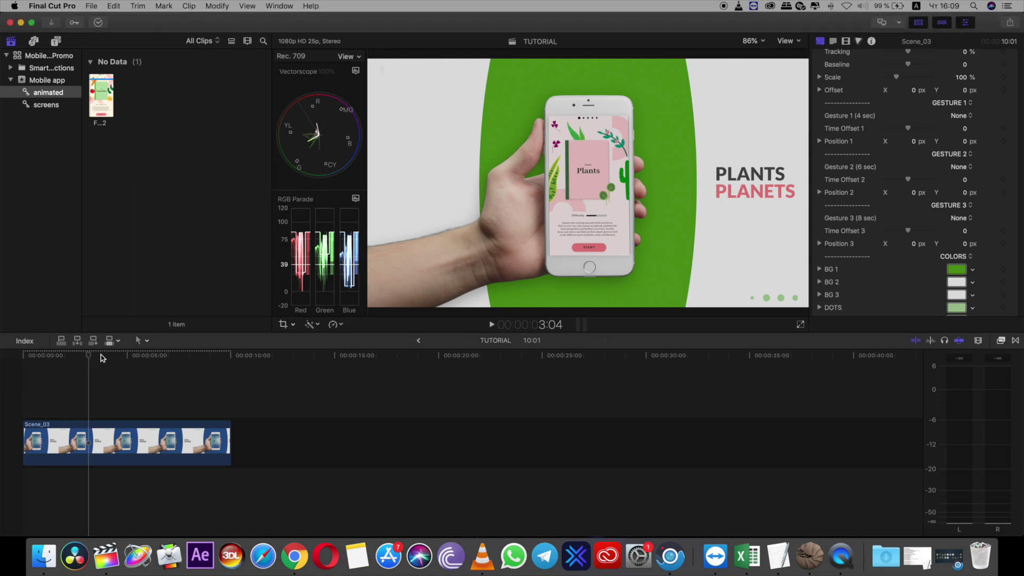
click(104, 357)
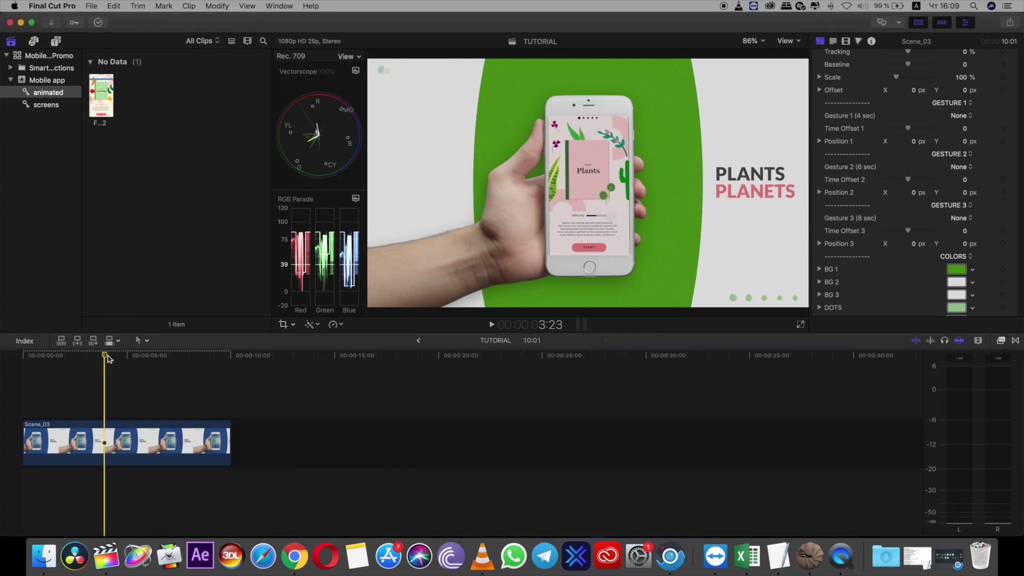
click(962, 115)
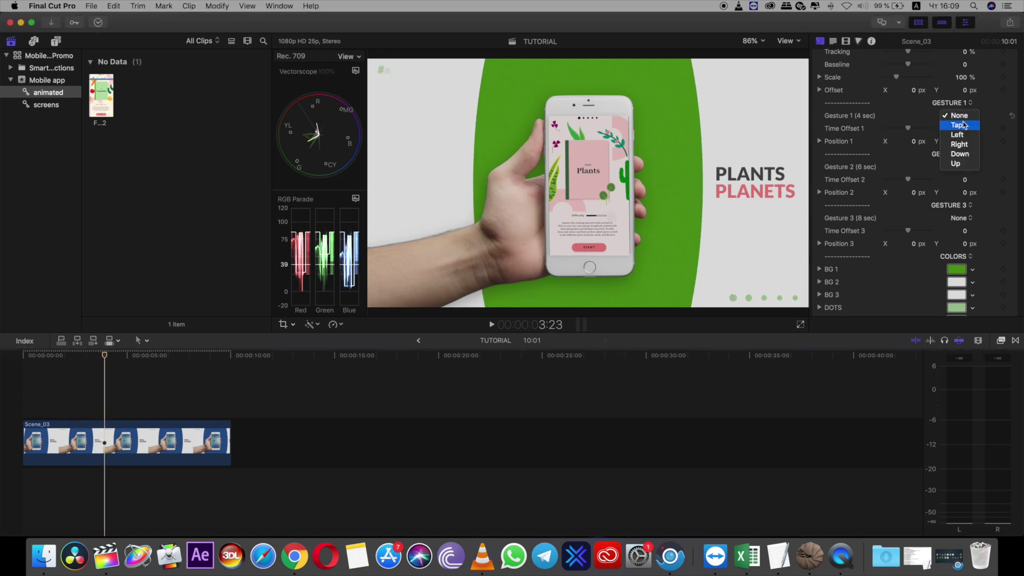
click(960, 128)
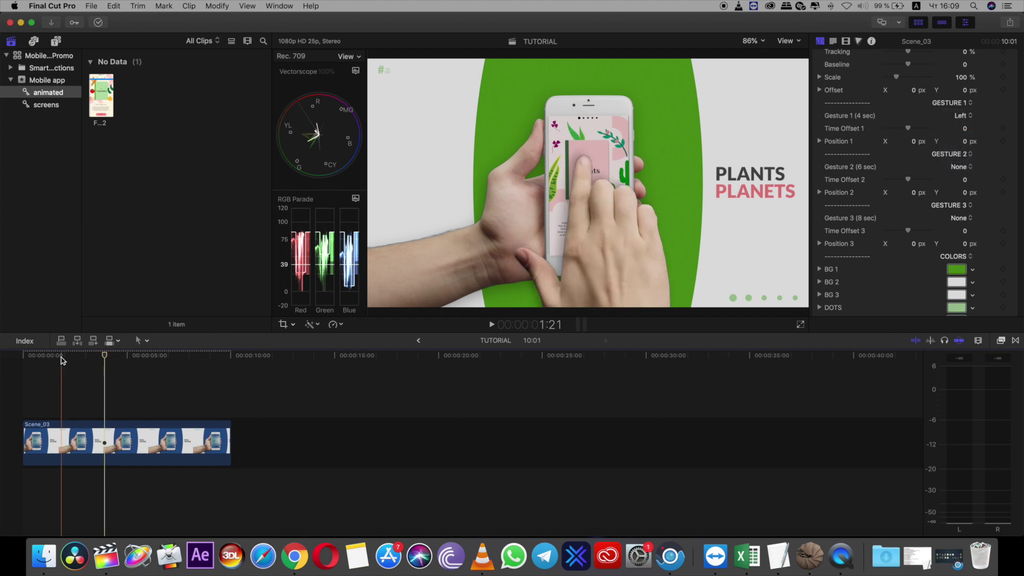
click(113, 357)
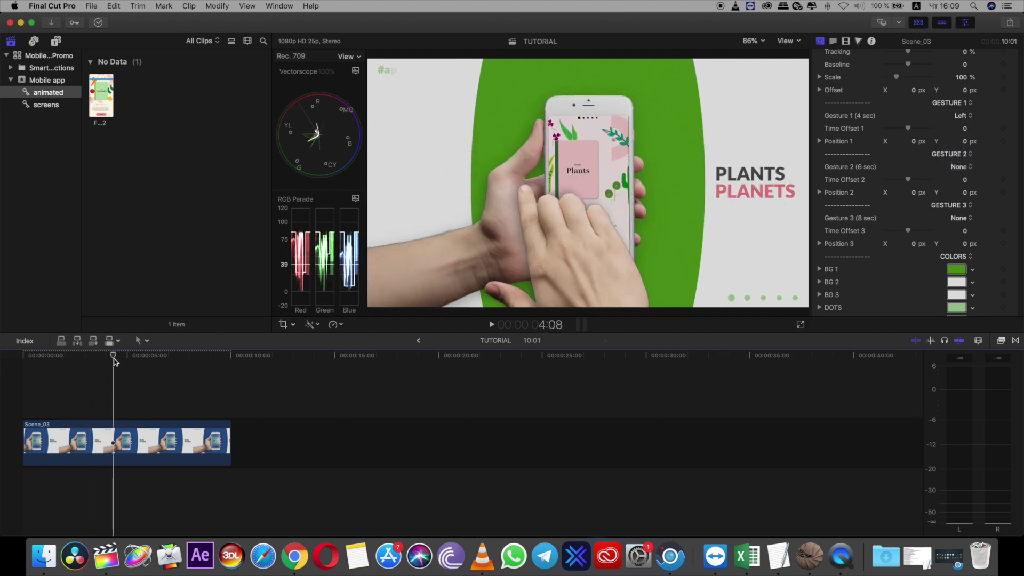
mouse_move(113, 361)
mouse_down()
mouse_move(128, 361)
mouse_move(99, 361)
mouse_move(113, 362)
mouse_up()
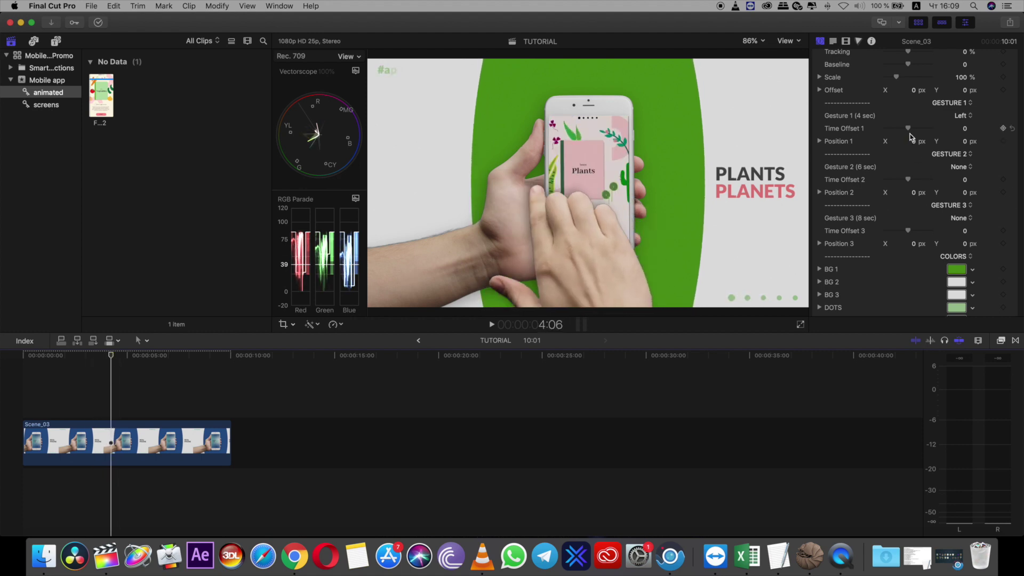
Give the first swipe a -4,35 time offset and position 8,2 px, -15,2 px, then play it back
drag(908, 128, 910, 130)
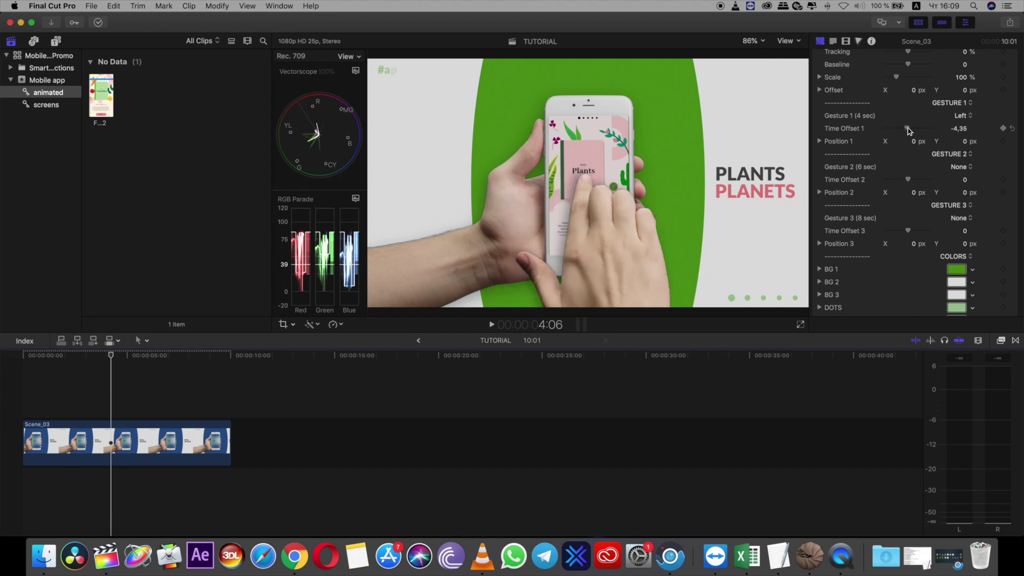
drag(111, 357, 111, 360)
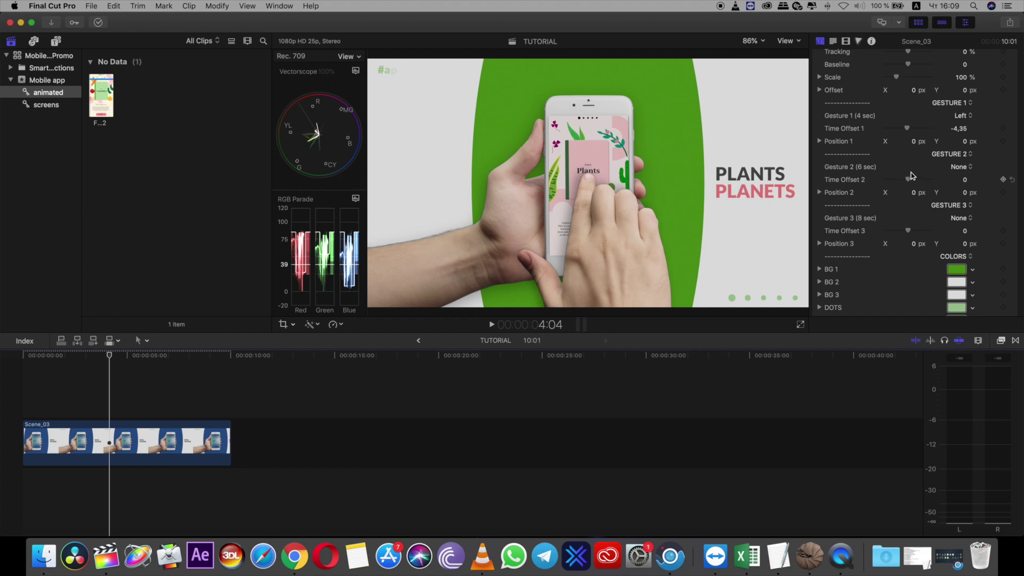
drag(963, 141, 912, 142)
drag(82, 357, 88, 358)
key(space)
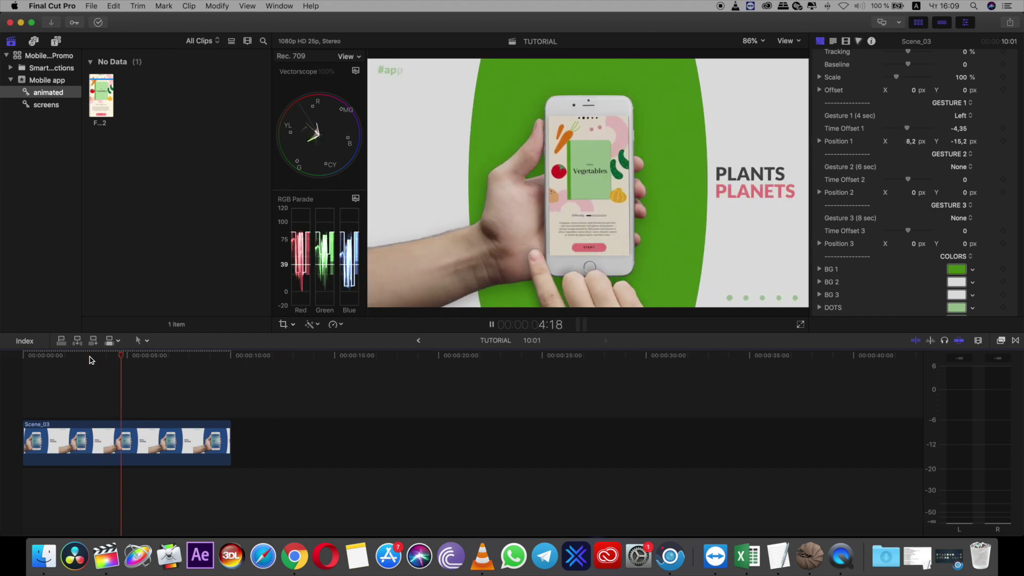
key(space)
drag(145, 355, 151, 355)
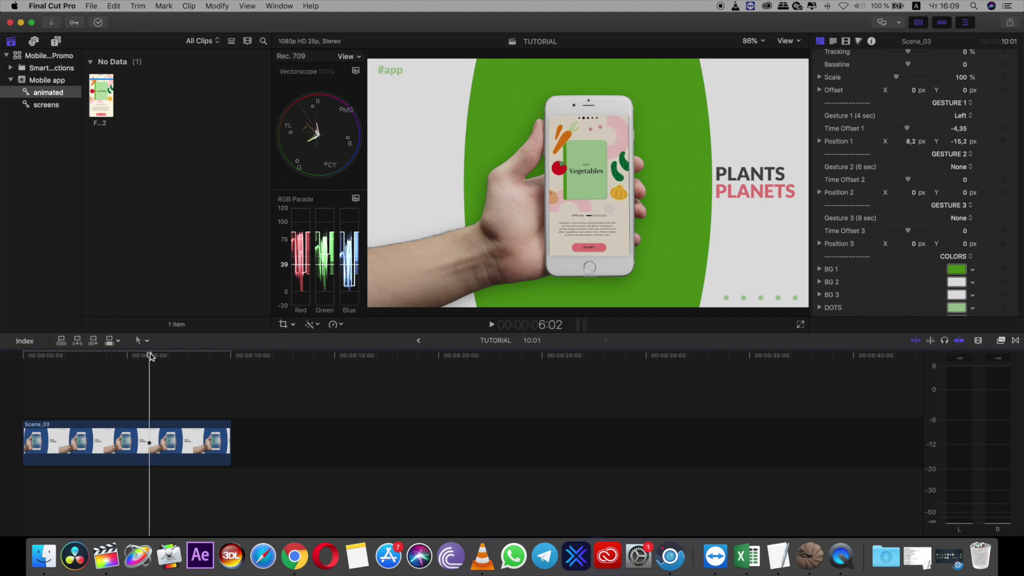
Make the second gesture a left swipe and preview it in playback
click(960, 166)
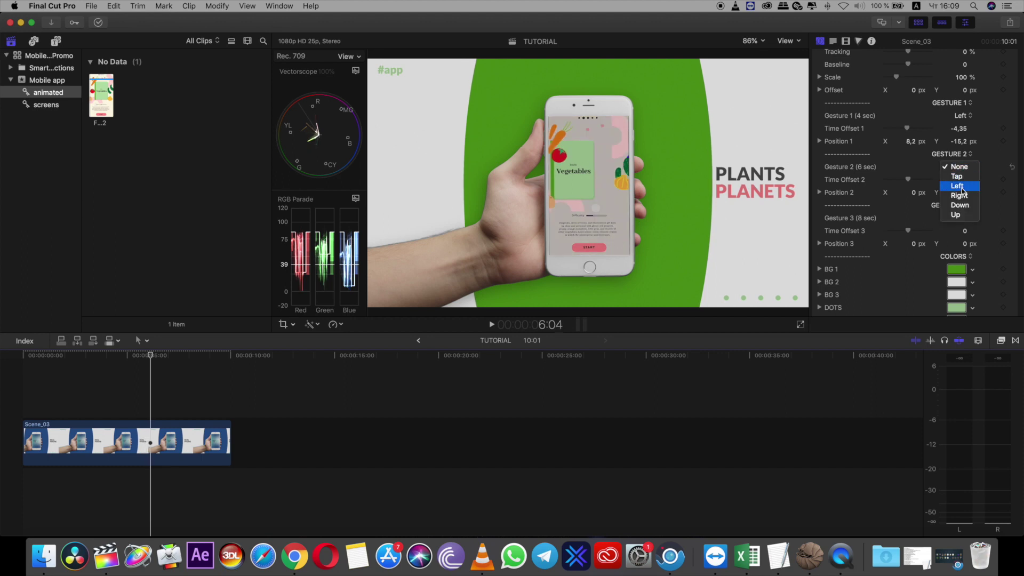
click(962, 179)
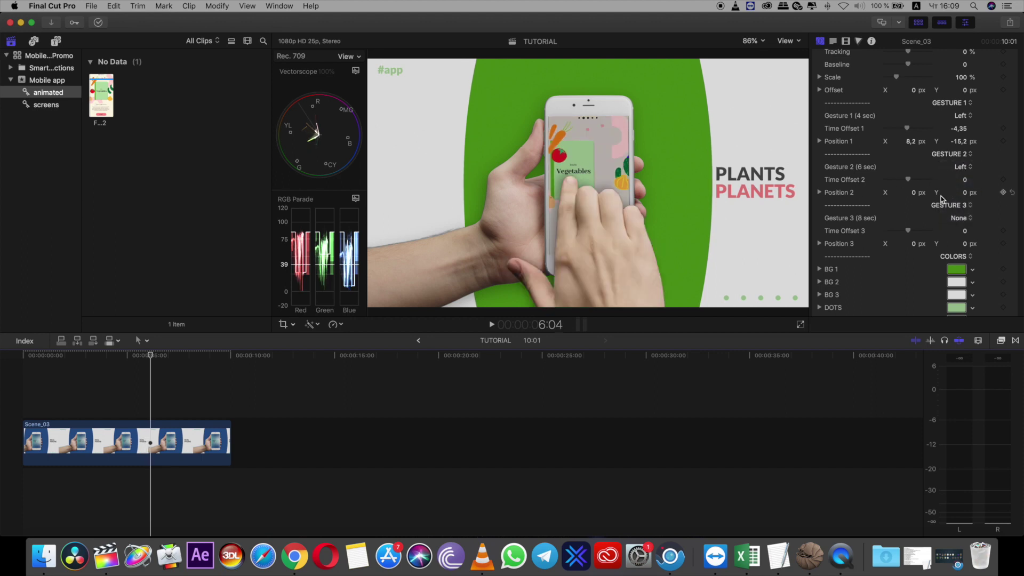
mouse_move(917, 196)
mouse_down()
mouse_move(966, 198)
mouse_move(910, 195)
mouse_up()
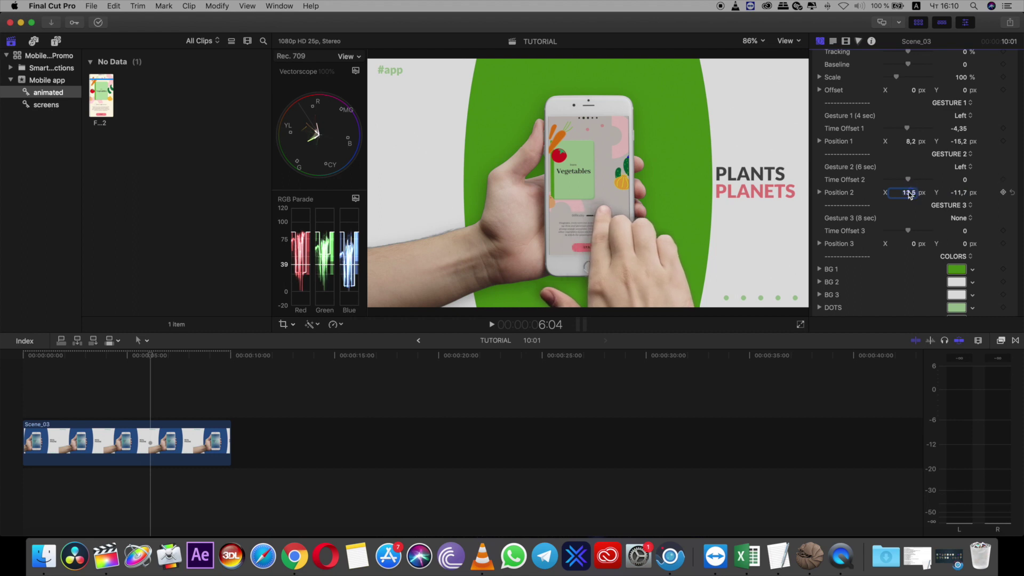
mouse_move(137, 354)
mouse_down()
mouse_move(160, 359)
mouse_move(135, 361)
mouse_up()
key(space)
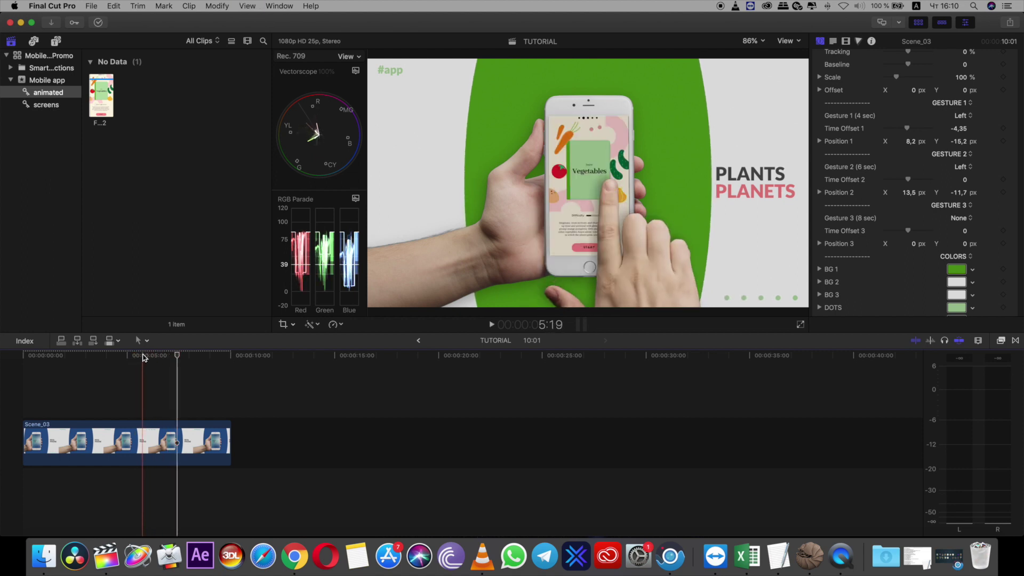
key(space)
Place the second swipe's hand at X 9,6 px, Y -14,1 px and move to 8 seconds
click(149, 356)
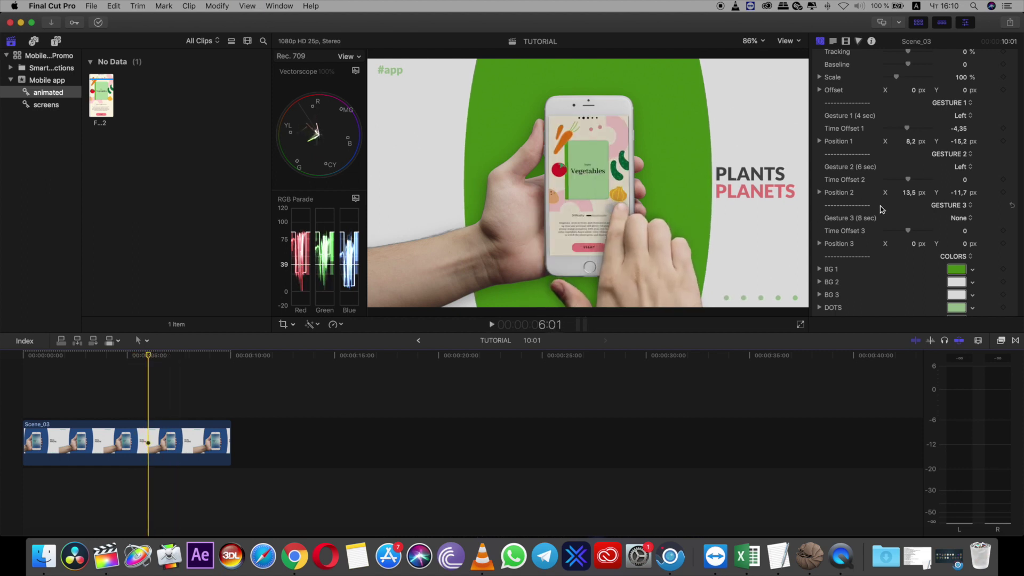
drag(912, 197, 962, 196)
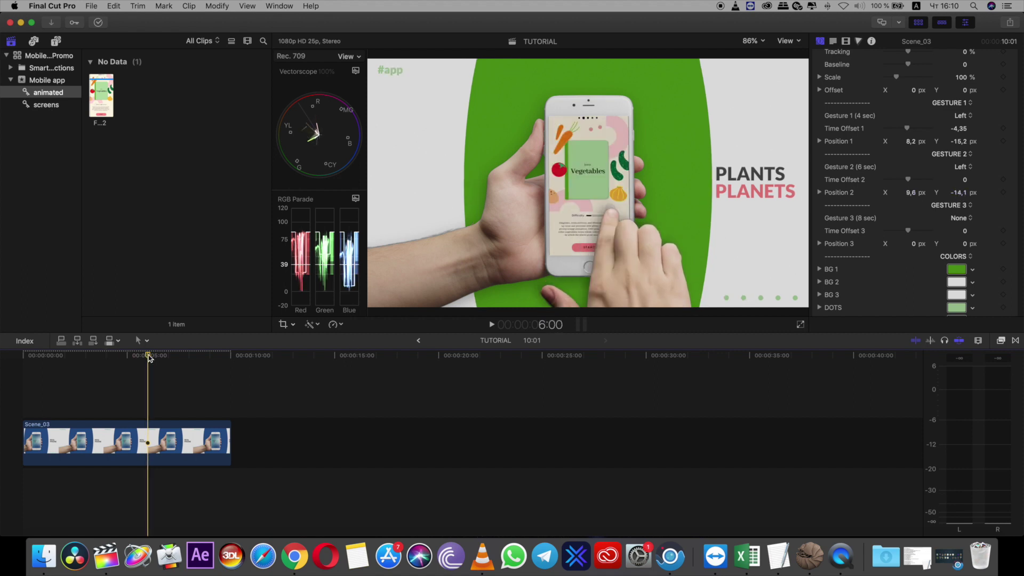
drag(149, 358, 192, 362)
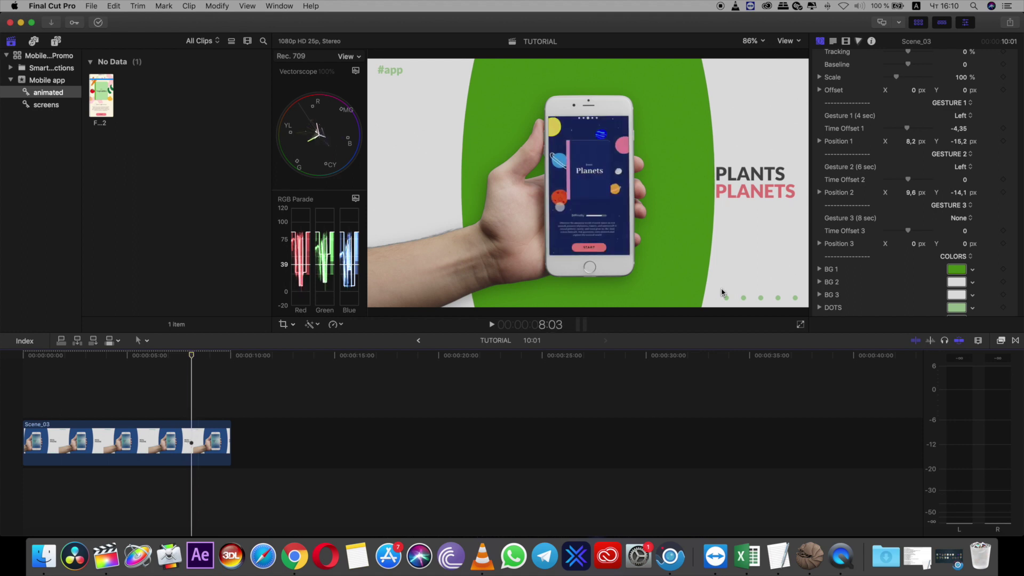
Make the third gesture a right swipe at X -14,4 px, Y -12,9 px and preview it
click(963, 218)
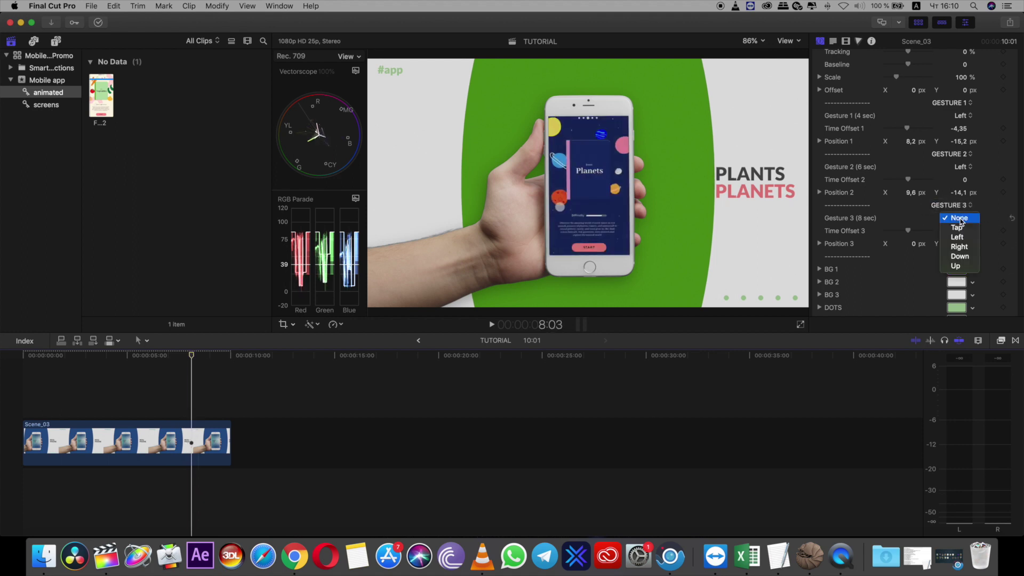
click(960, 246)
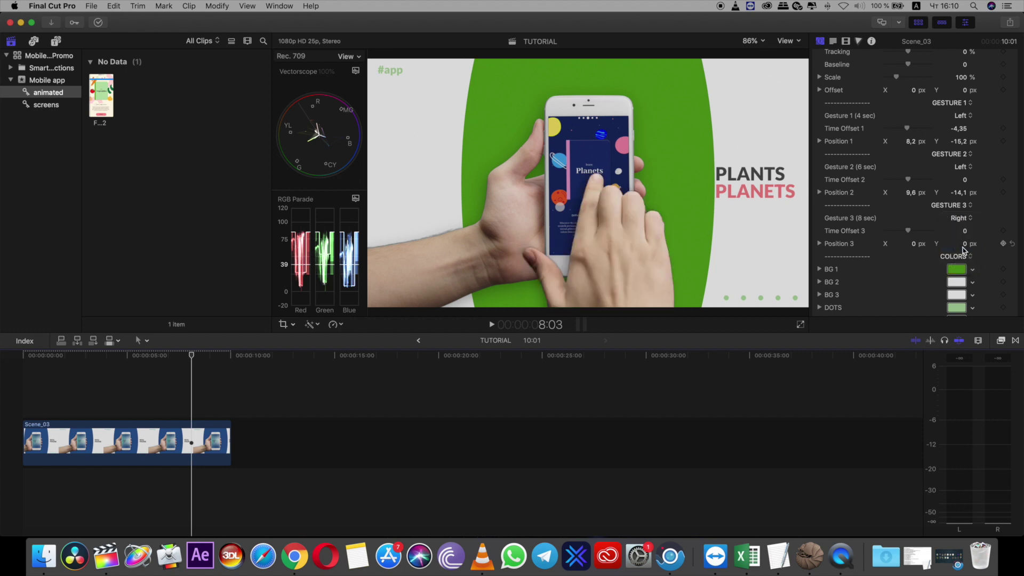
mouse_move(916, 245)
mouse_down()
mouse_move(962, 248)
mouse_move(904, 248)
mouse_up()
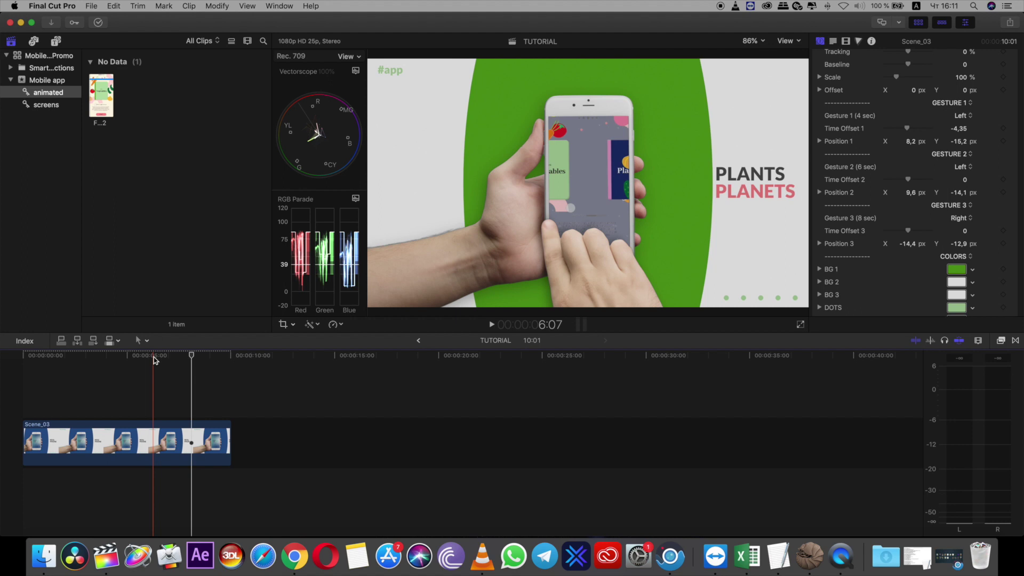
click(154, 357)
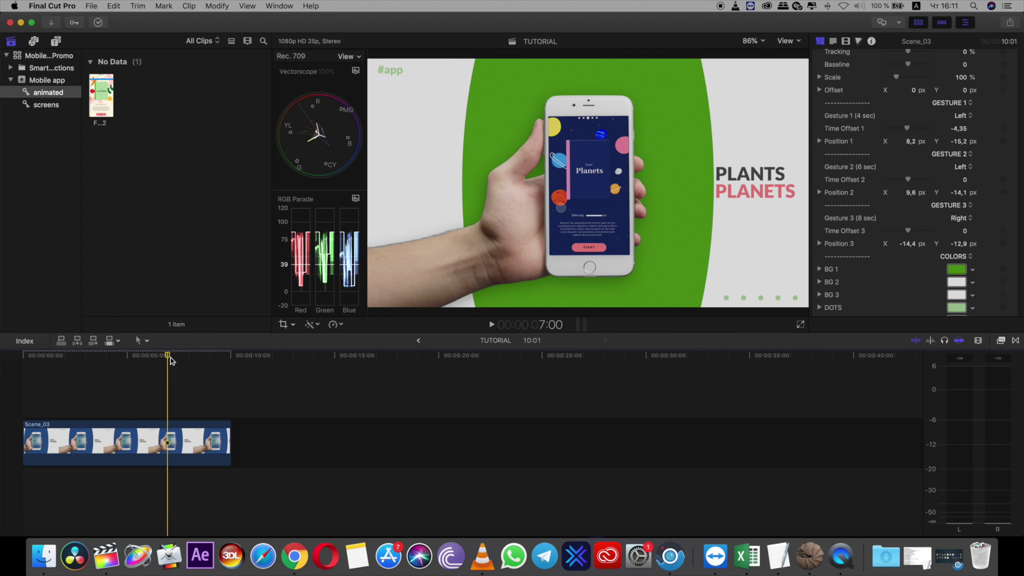
click(195, 358)
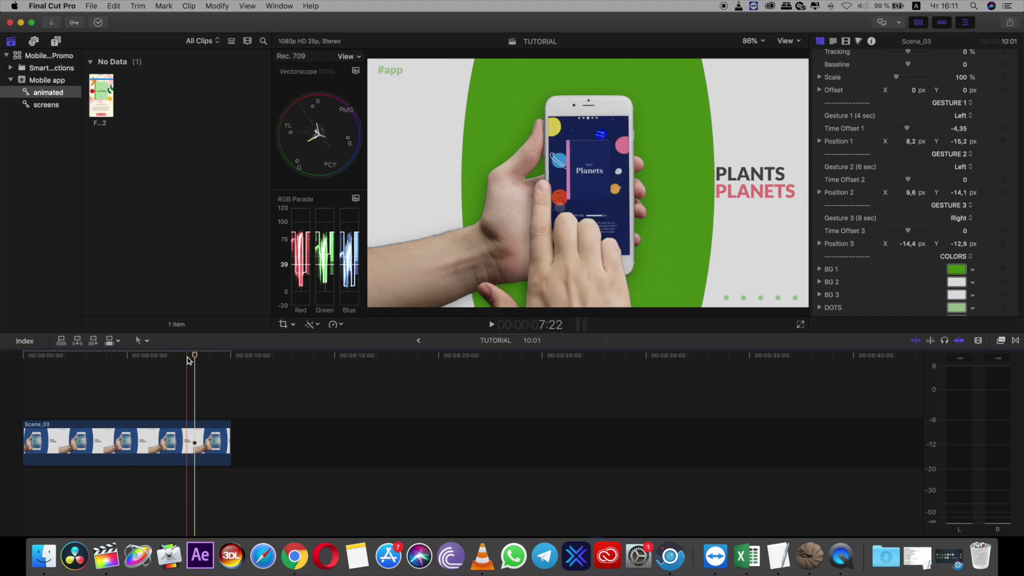
click(187, 358)
key(space)
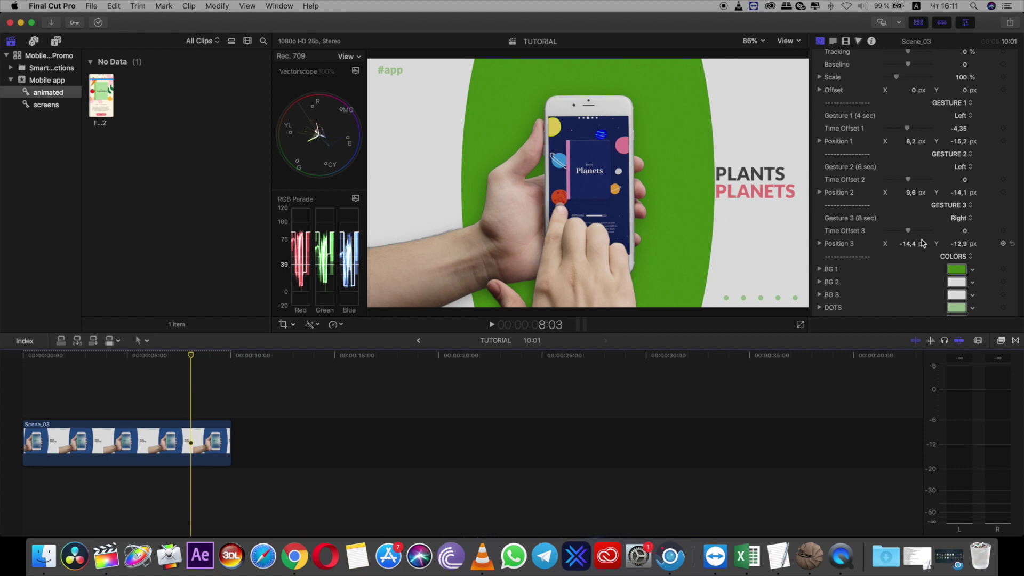
Set the third swipe's time offset to -1,38 and replay the end of Scene_03
drag(909, 231, 911, 231)
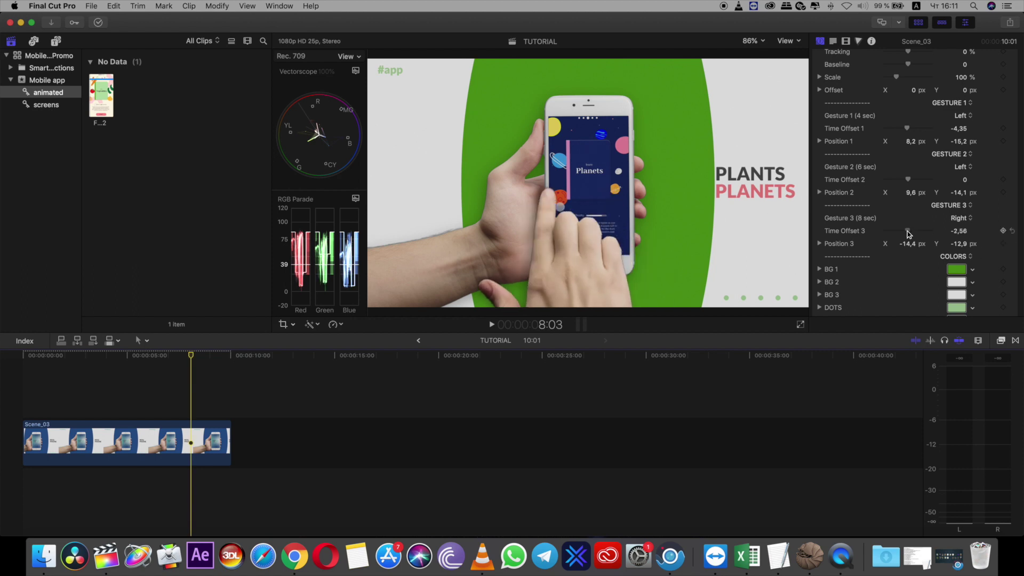
key(space)
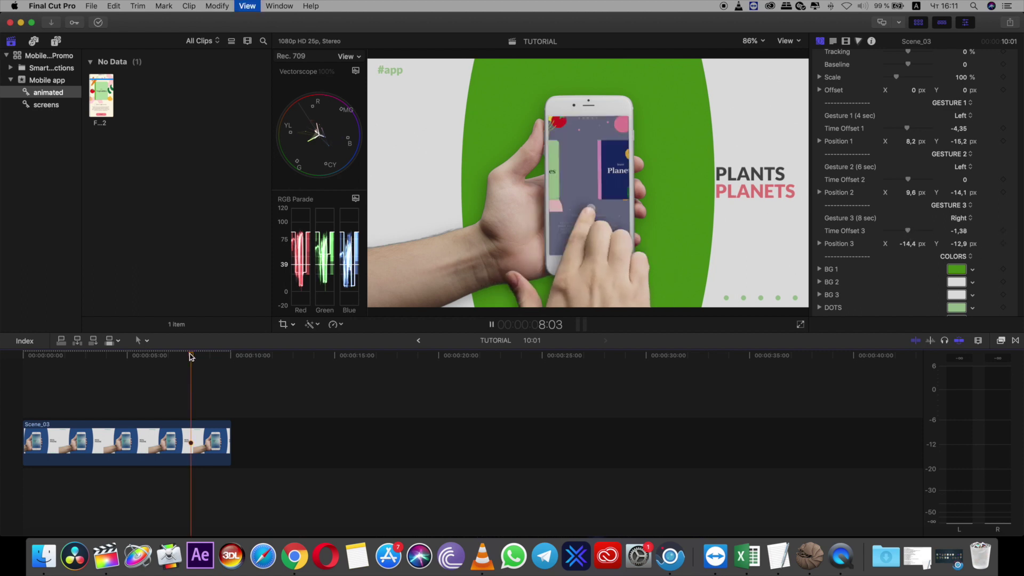
click(190, 356)
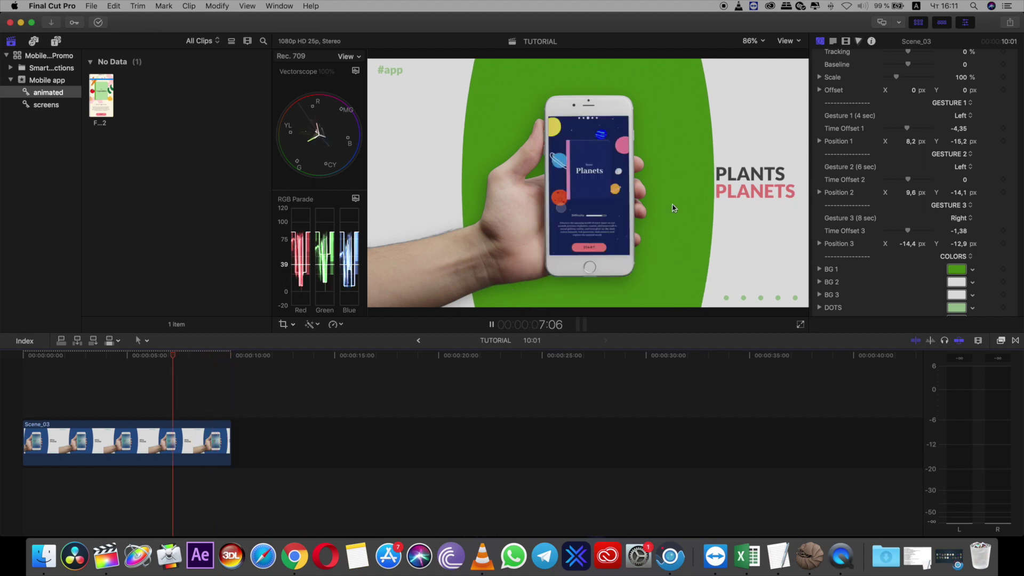
Find Scene_02 in the Titles and Generators Mobile App Promo category and preview it
scroll(907, 176, up, 5)
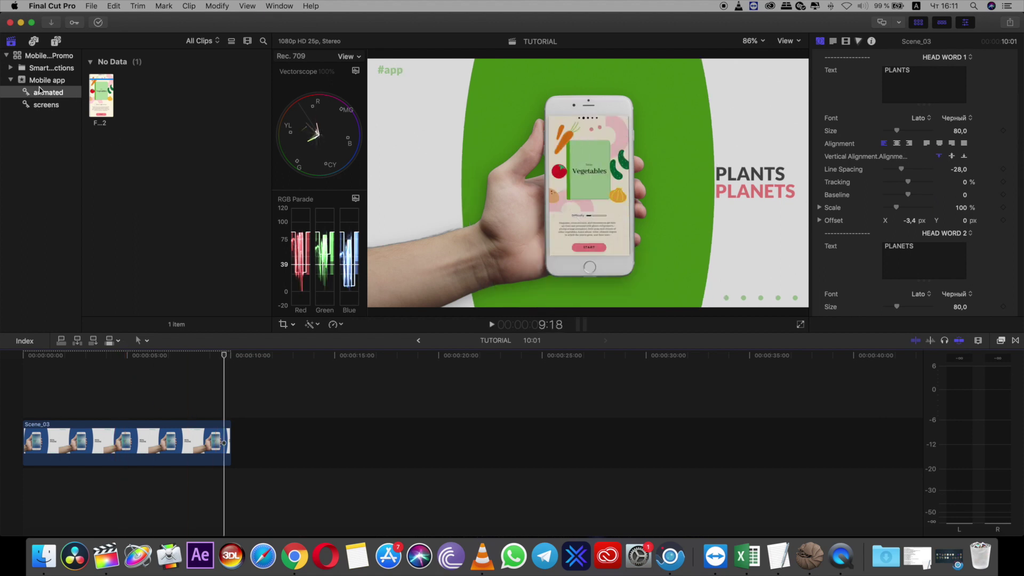
scroll(969, 94, up, 5)
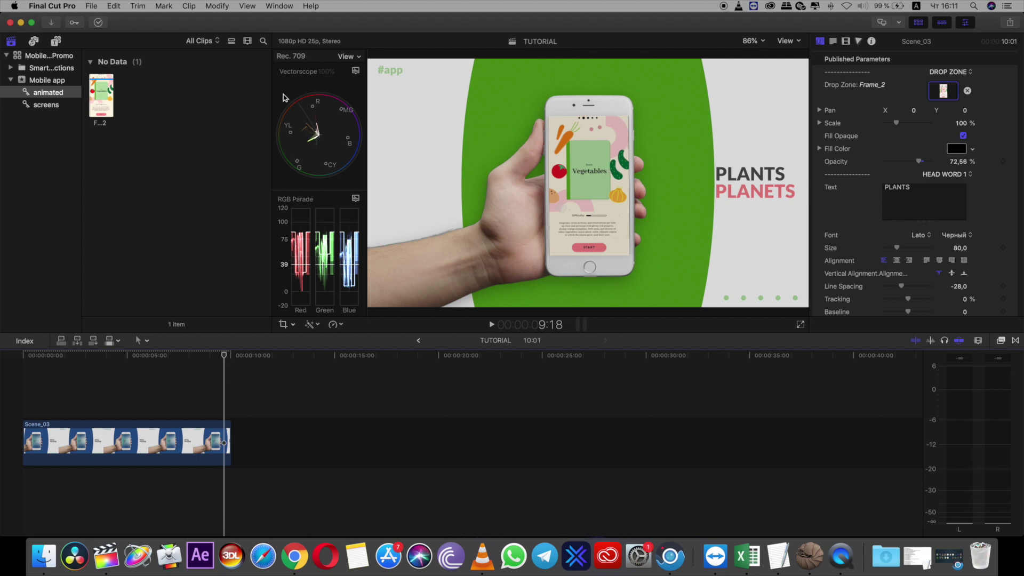
click(56, 42)
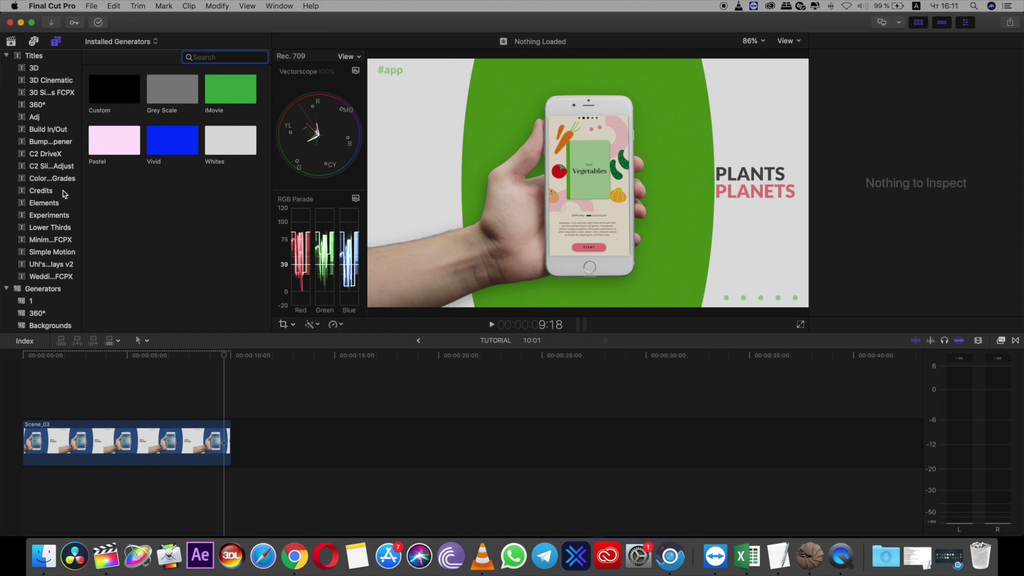
scroll(63, 193, down, 10)
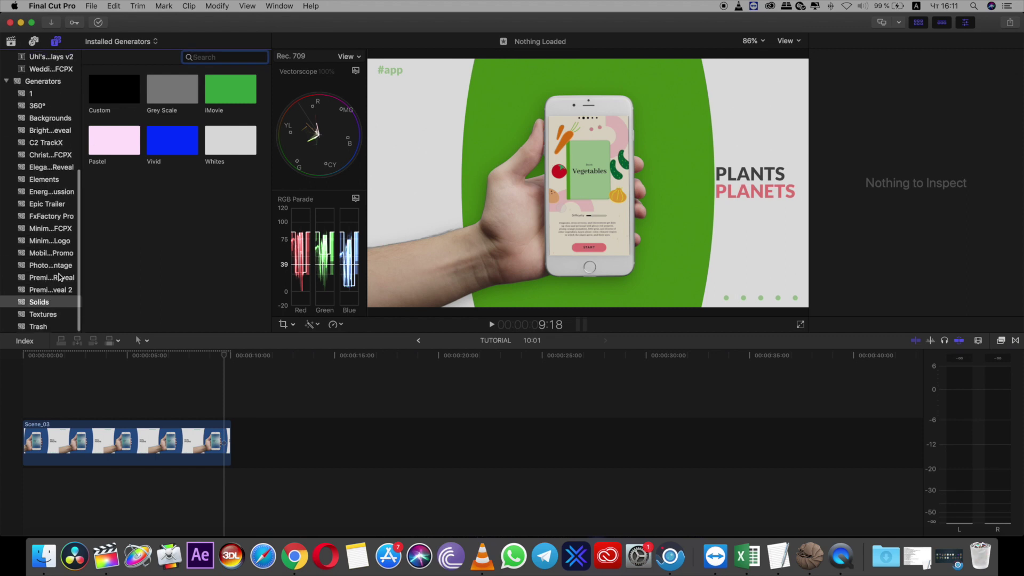
click(46, 290)
click(45, 277)
click(48, 253)
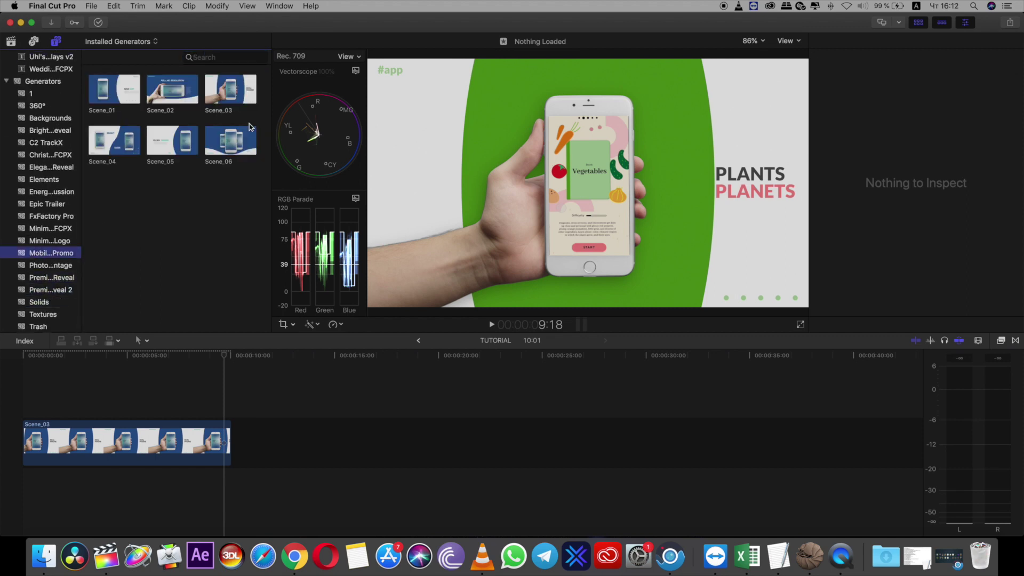
click(179, 89)
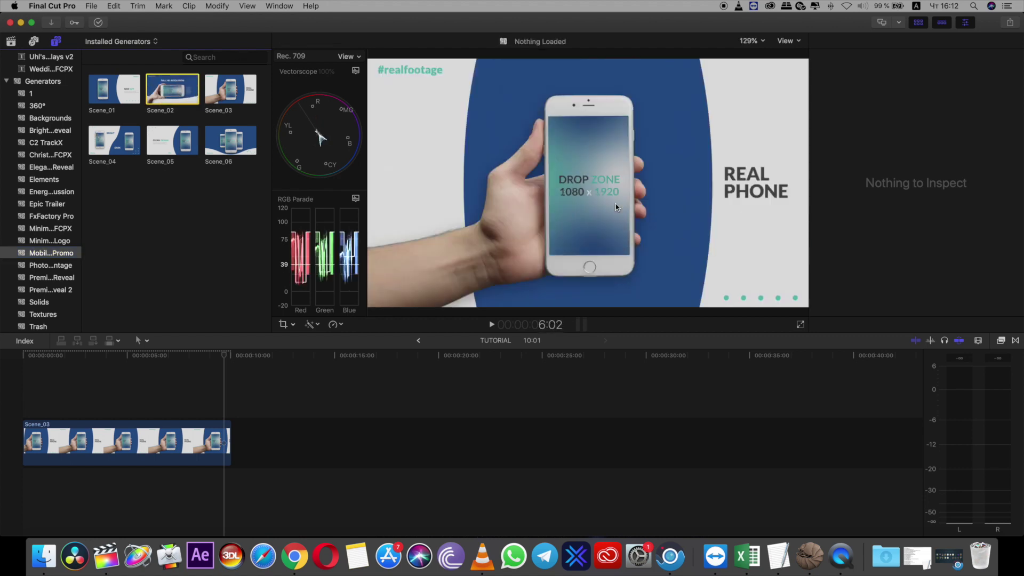
Append Scene_02 after Scene_03, then bring back the Inspector and video scopes
drag(172, 90, 282, 412)
key(e)
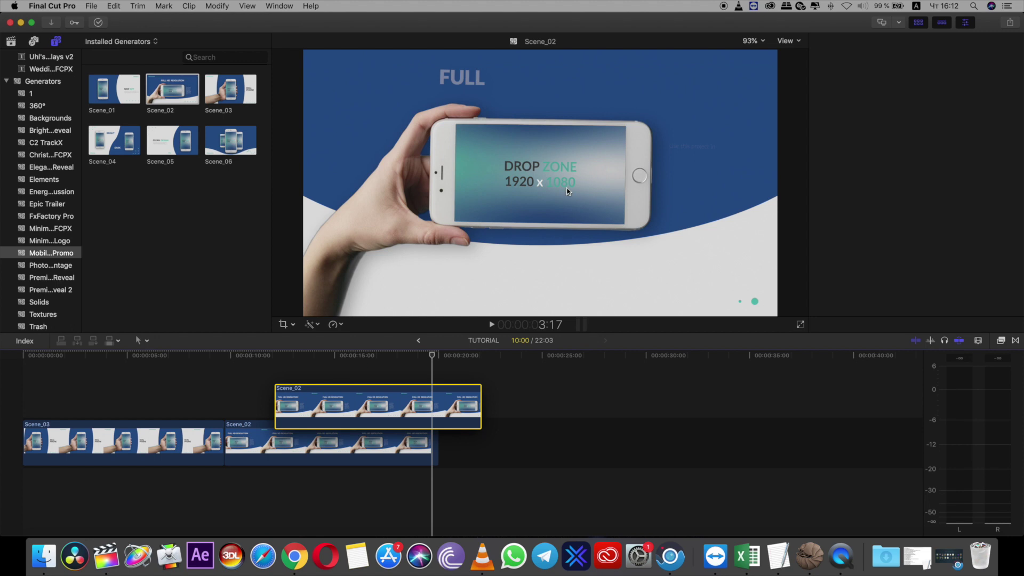
key(super+4)
key(super+7)
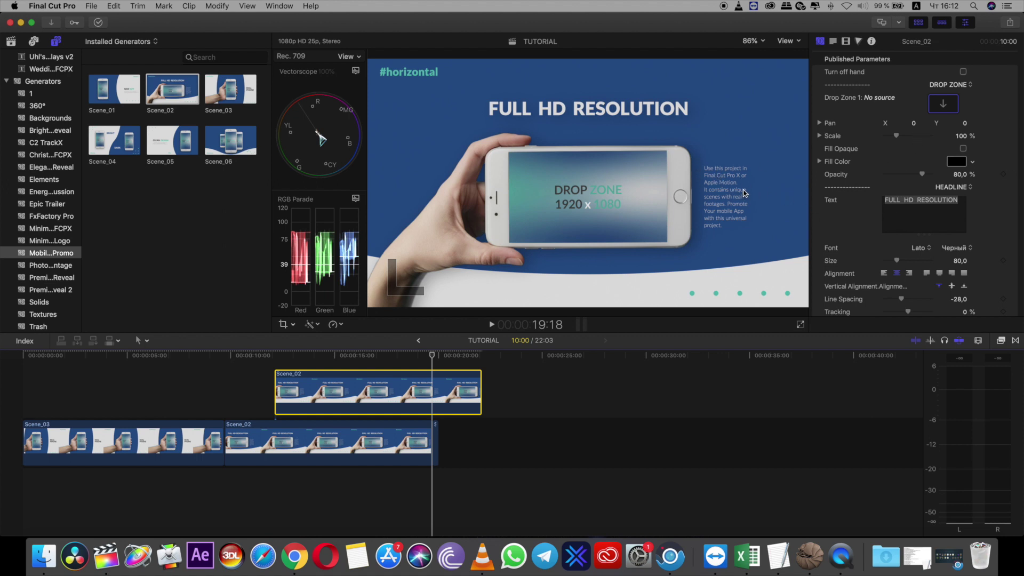
click(963, 71)
click(963, 71)
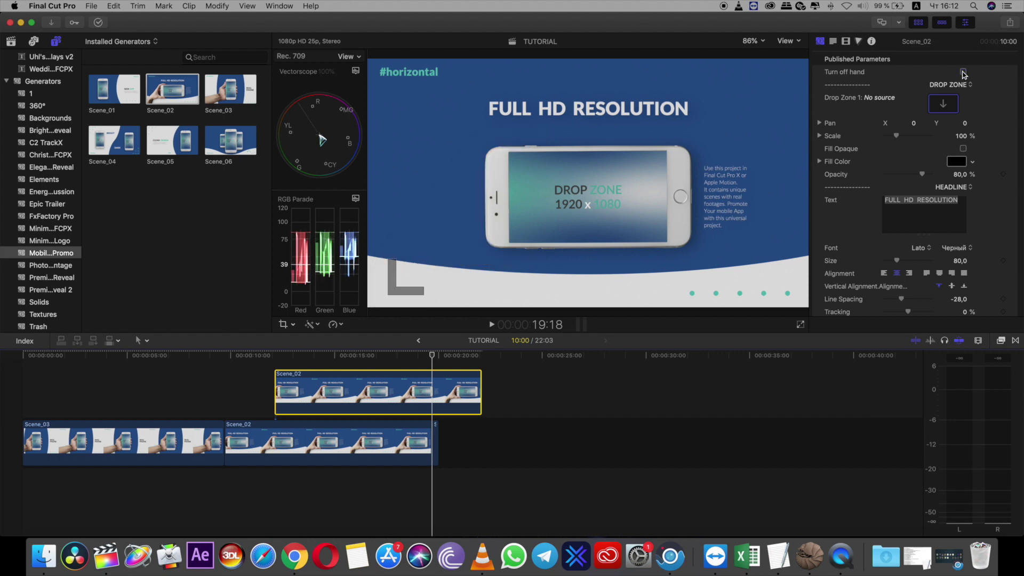
click(964, 71)
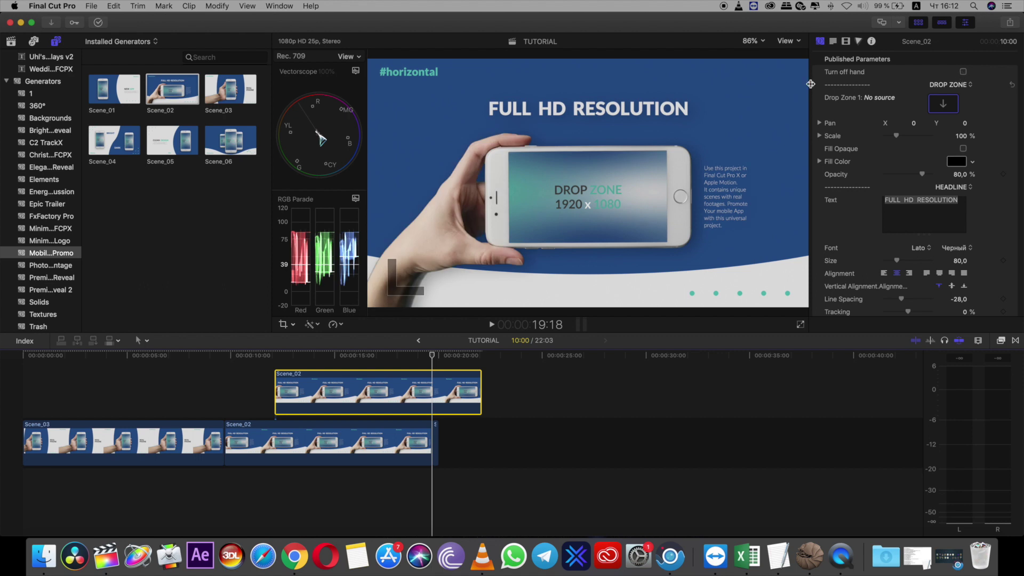